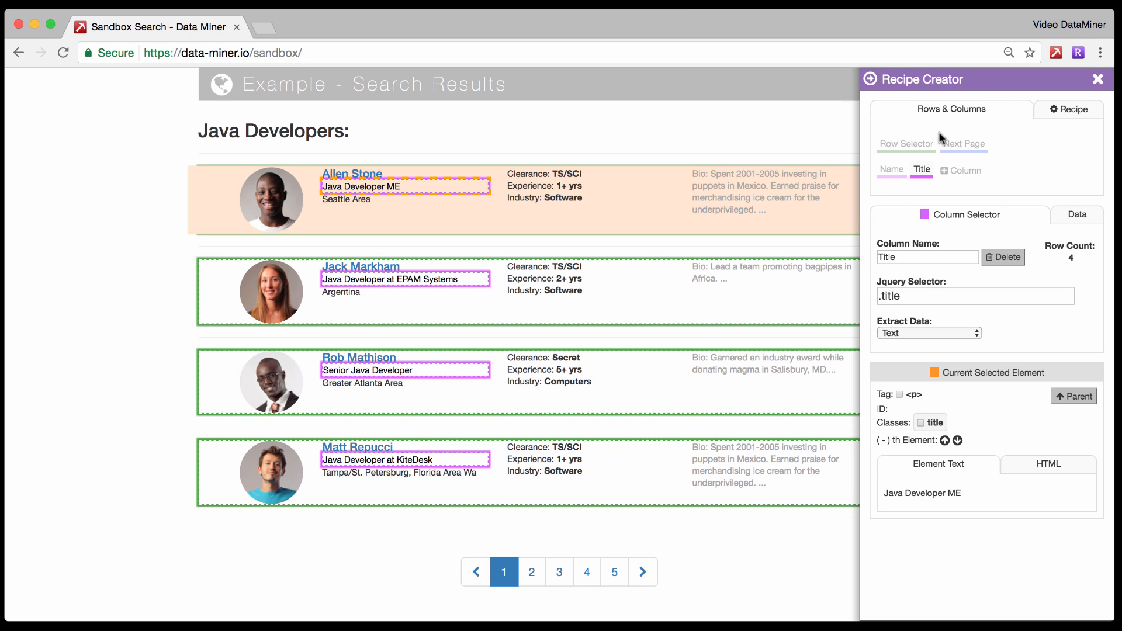
Add a third column to the recipe and name it Location.
left_click(948, 170)
left_click(879, 257)
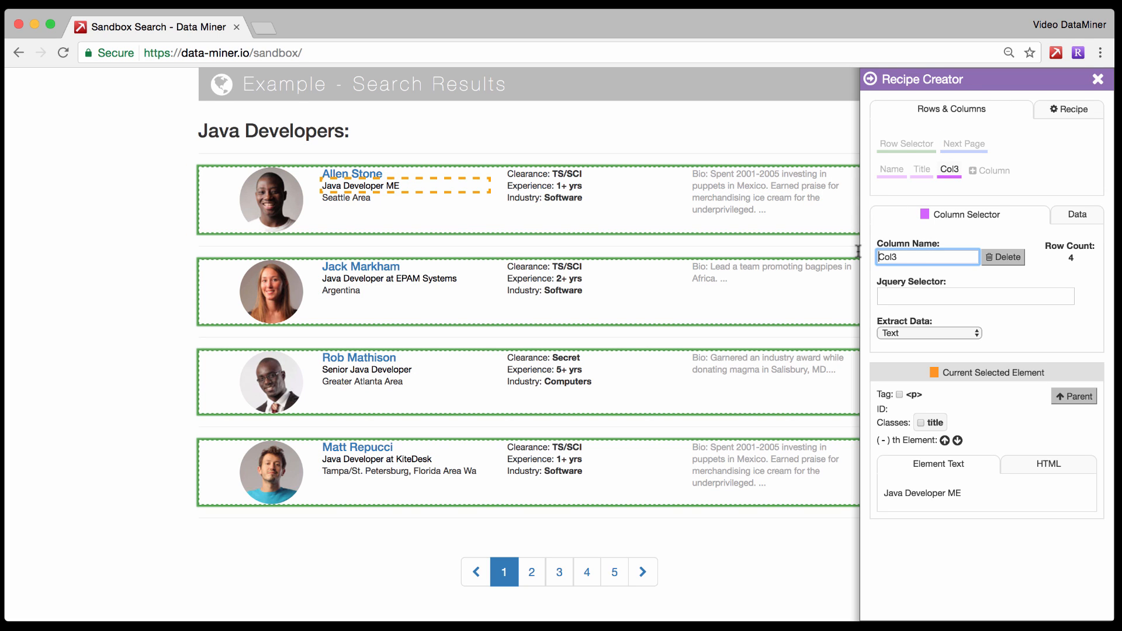
key("BackSpace")
key("BackSpace")
key("BackSpace")
key("BackSpace")
type("Location")
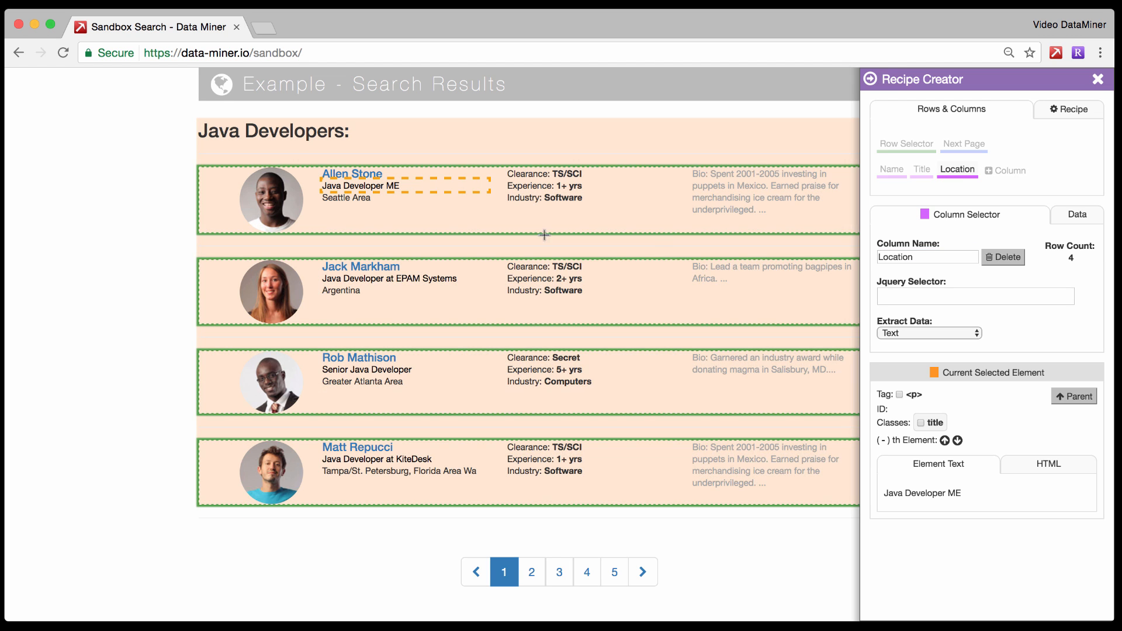
Set the Location column's selector to the location class of the first result's area text and preview the column data.
left_click(347, 195)
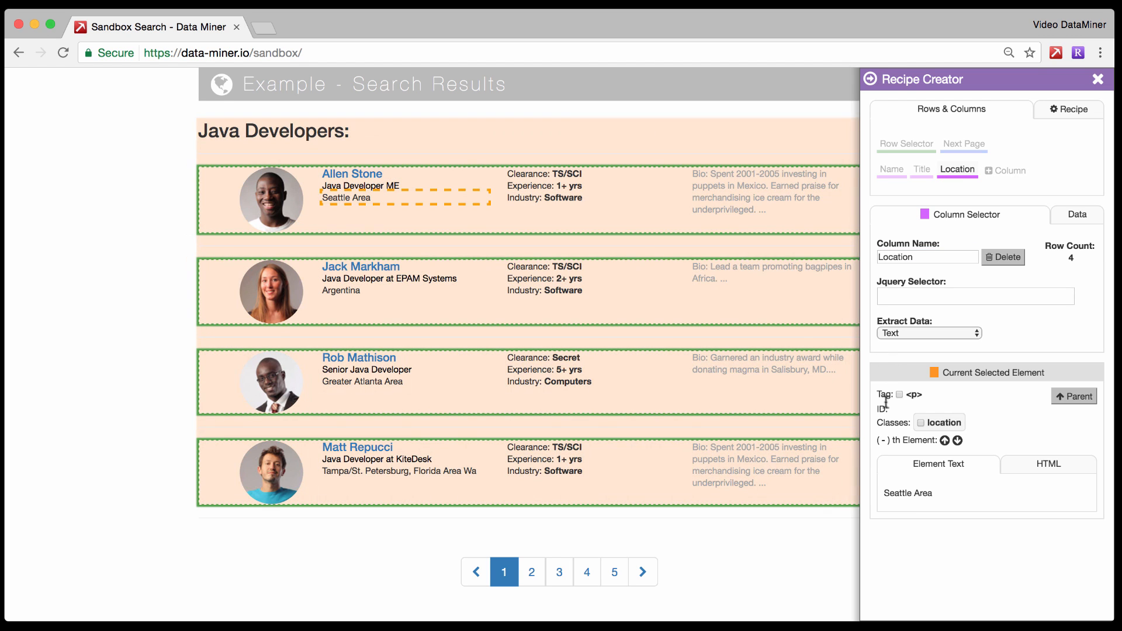
left_click(921, 422)
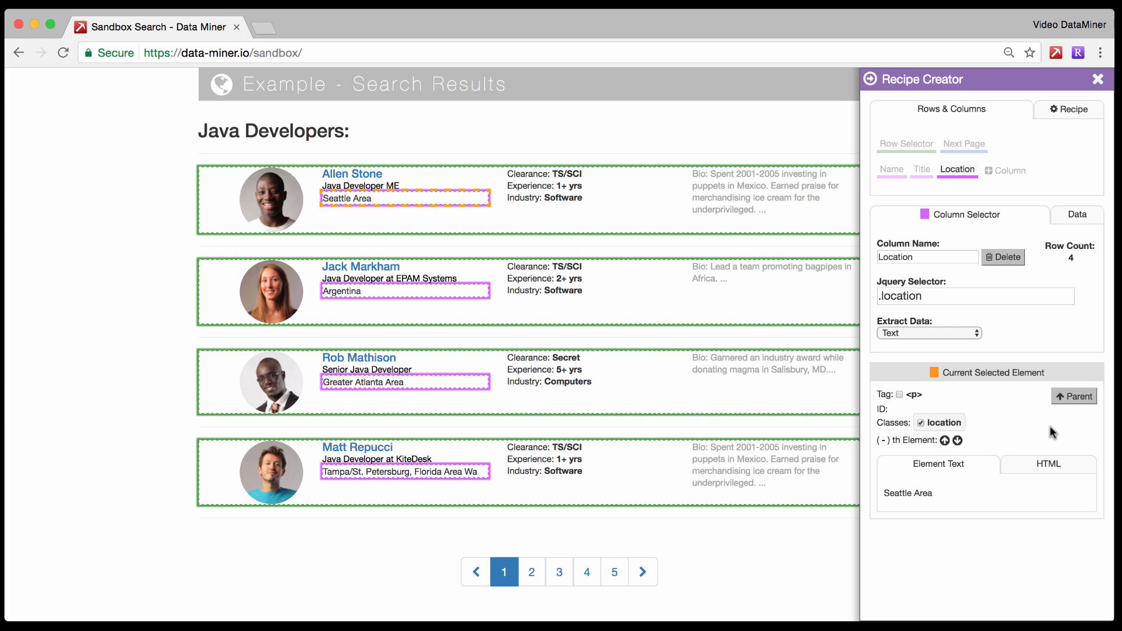
left_click(1076, 215)
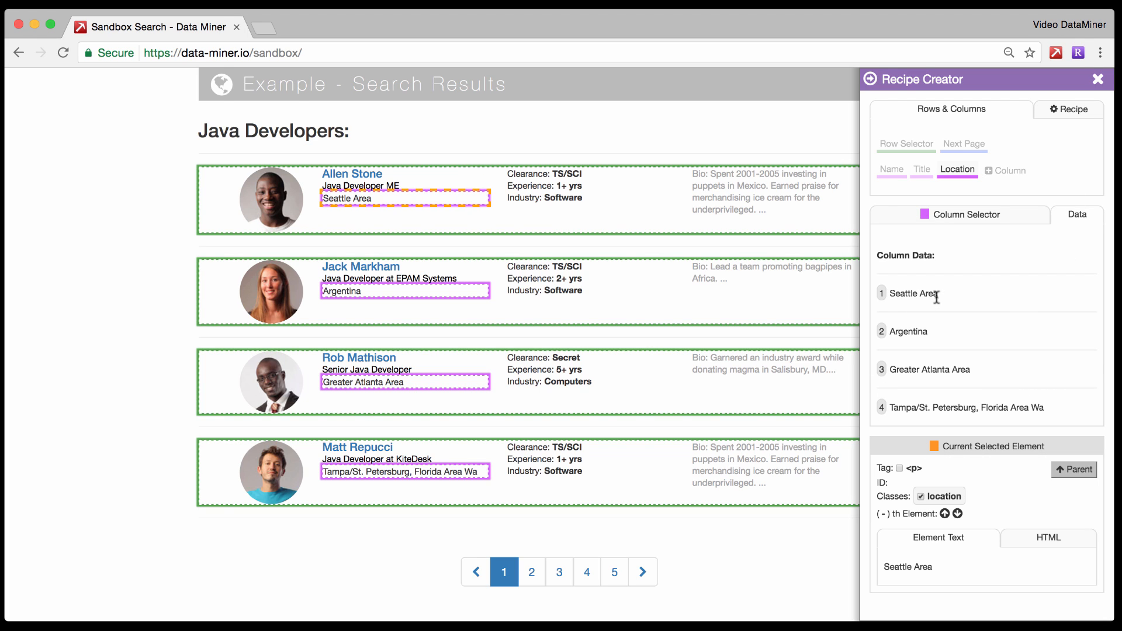
Name the recipe Sandbox Test and save it.
left_click(1069, 109)
left_click(951, 152)
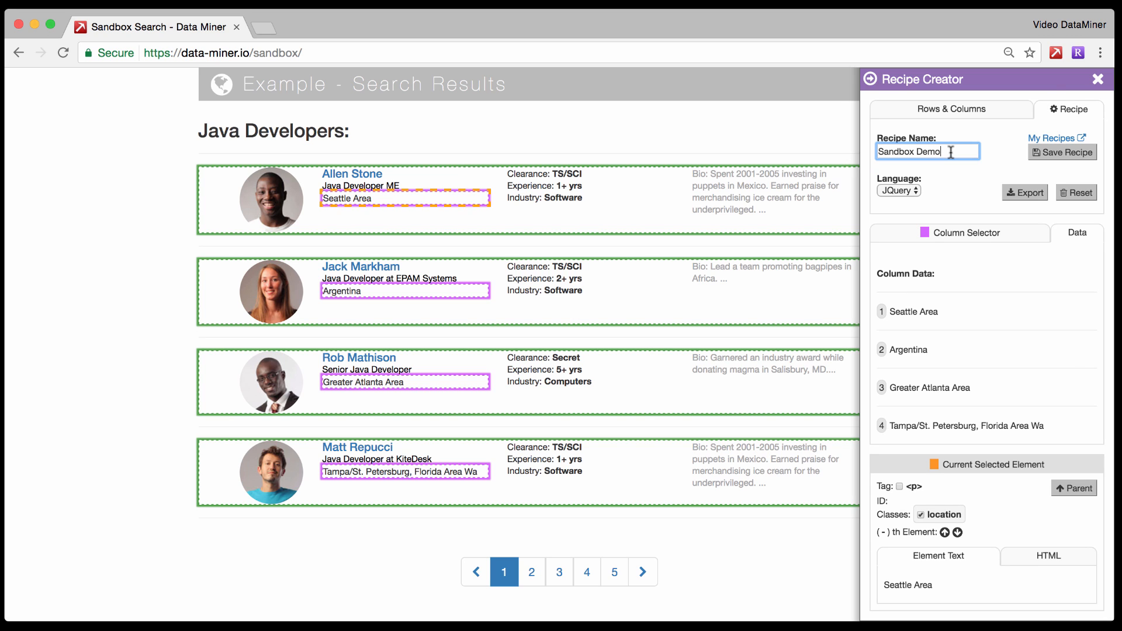
key("BackSpace")
key("BackSpace")
key("BackSpace")
key("BackSpace")
key("BackSpace")
key("BackSpace")
key("BackSpace")
key("BackSpace")
key("BackSpace")
key("BackSpace")
key("BackSpace")
key("BackSpace")
type("Sandbox Test")
left_click(1043, 156)
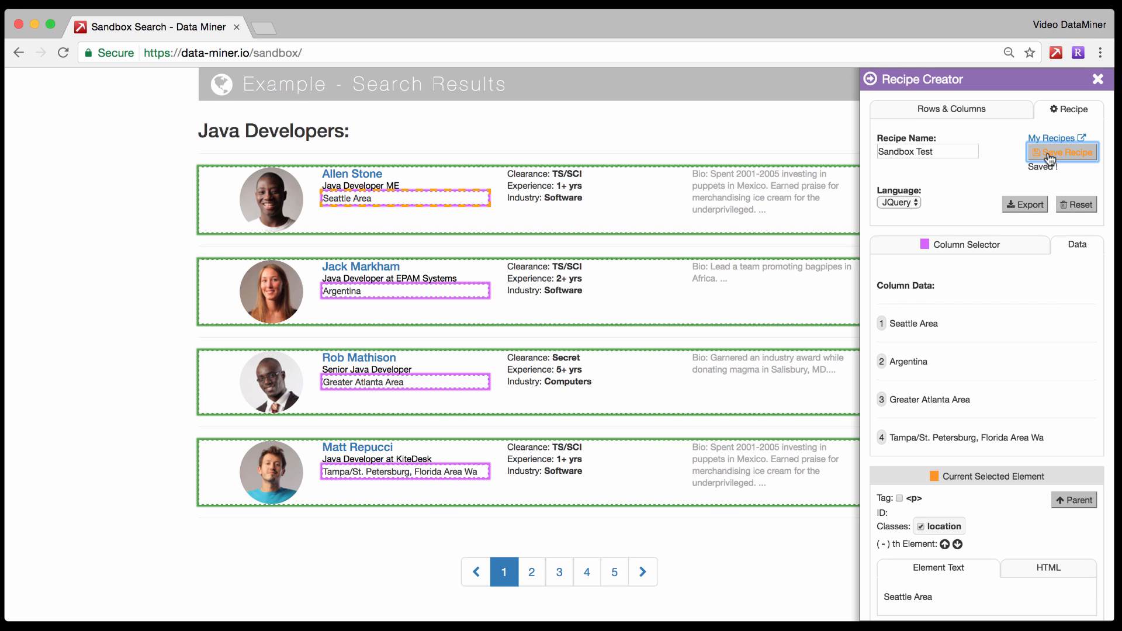
Close the Recipe Creator, run the saved Sandbox Test recipe on the page, and close the results window after viewing the rows.
left_click(1098, 80)
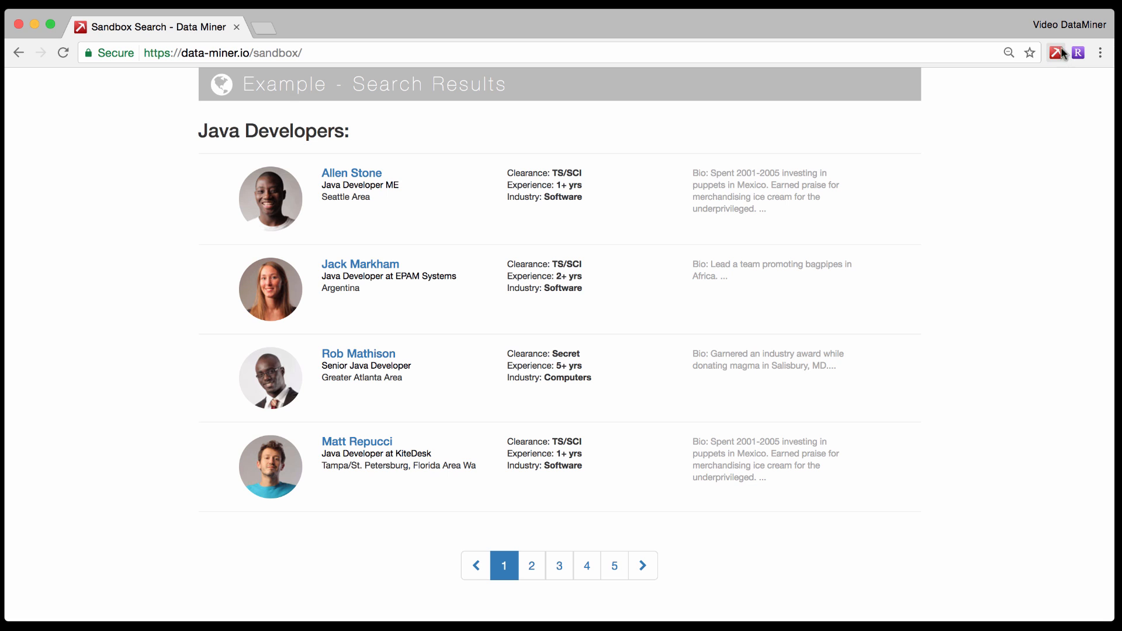
left_click(1056, 53)
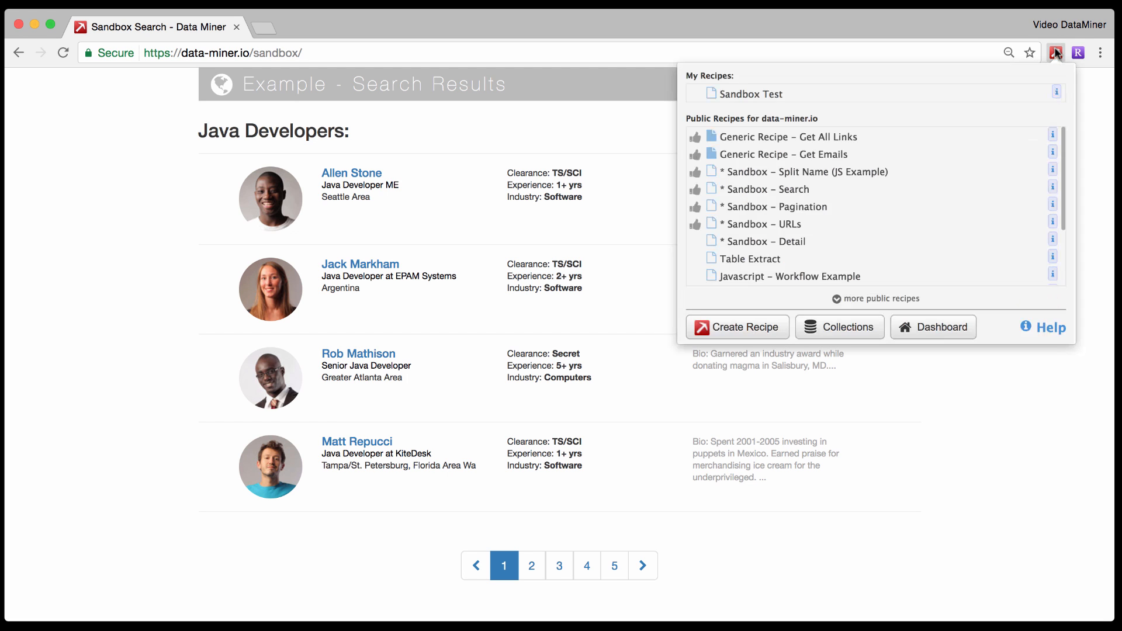
left_click(743, 95)
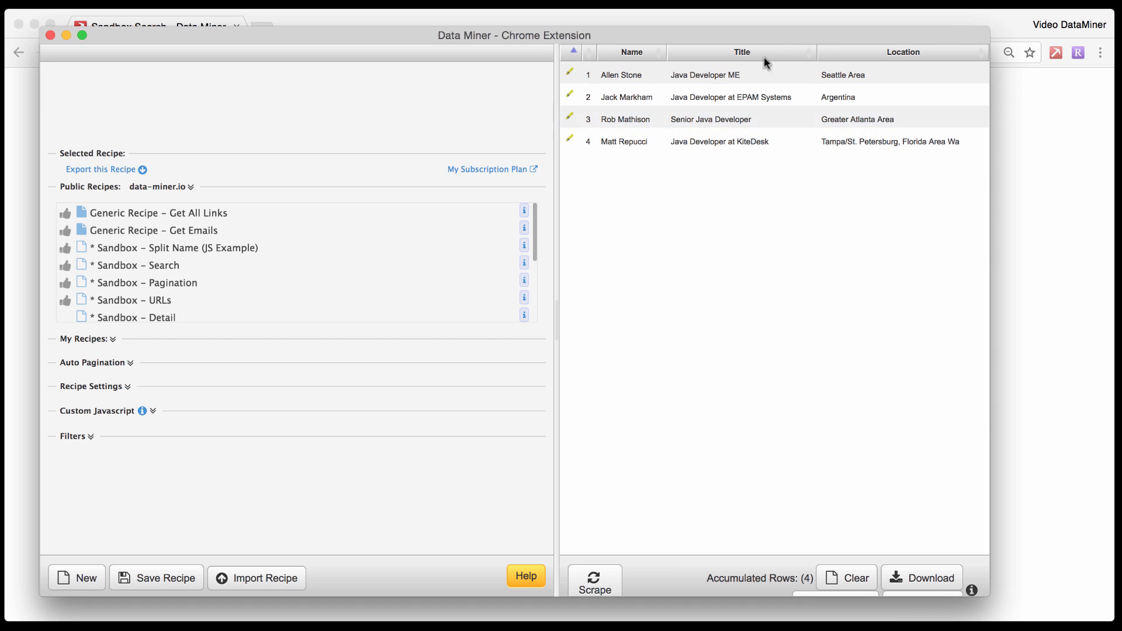
left_click(48, 37)
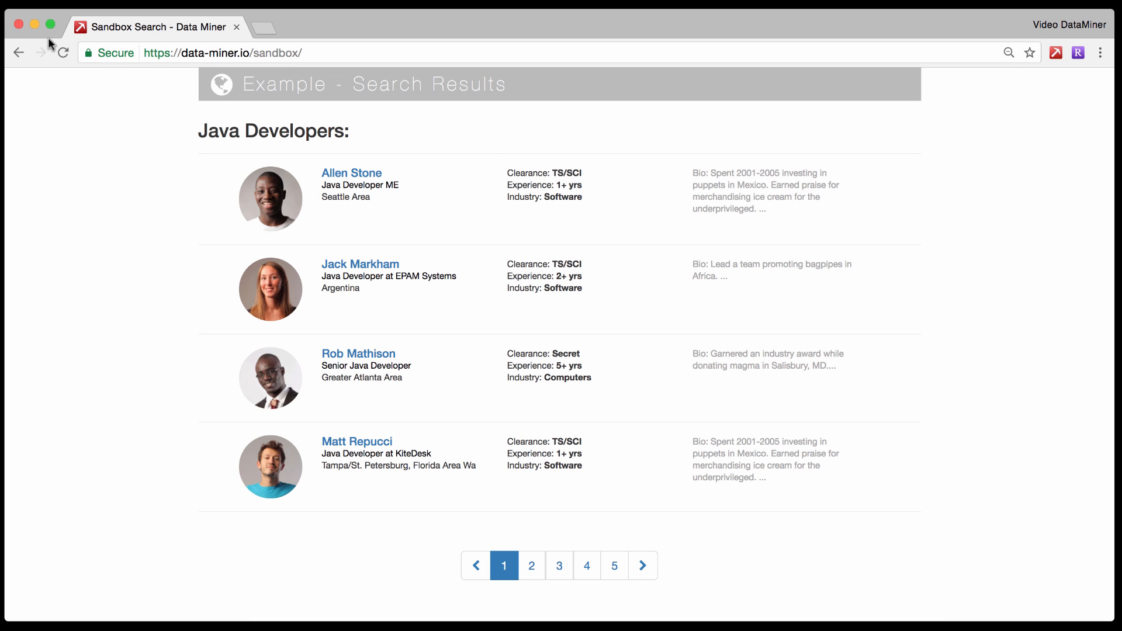
Reopen the Recipe Creator on the search results page and reset the recipe to a blank one.
left_click(1077, 59)
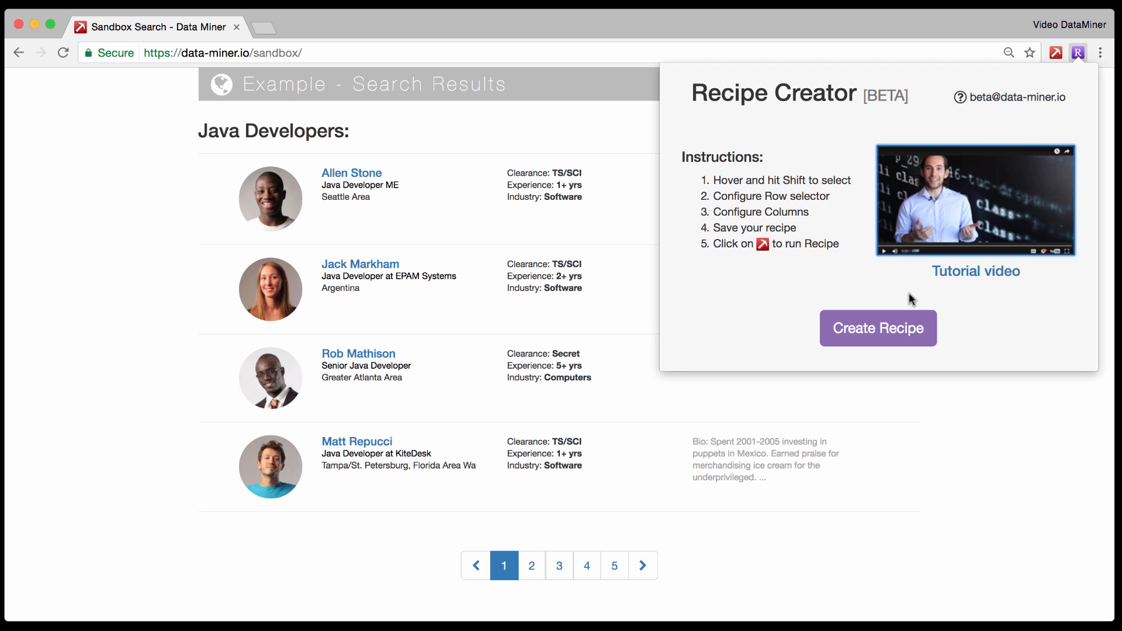
left_click(879, 330)
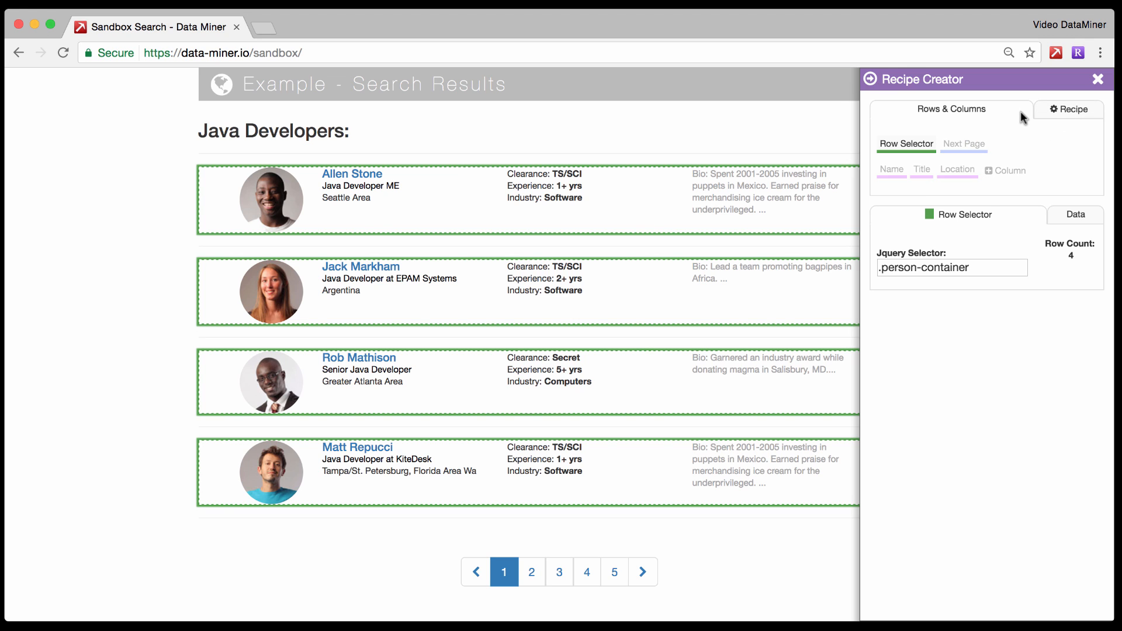
left_click(1069, 109)
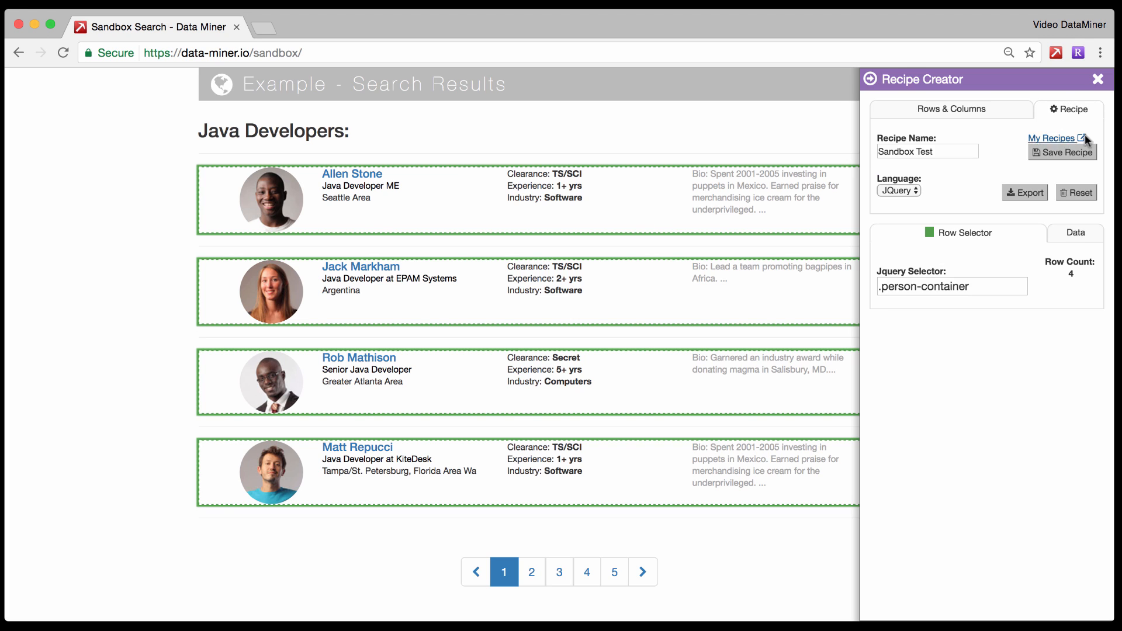
left_click(1075, 199)
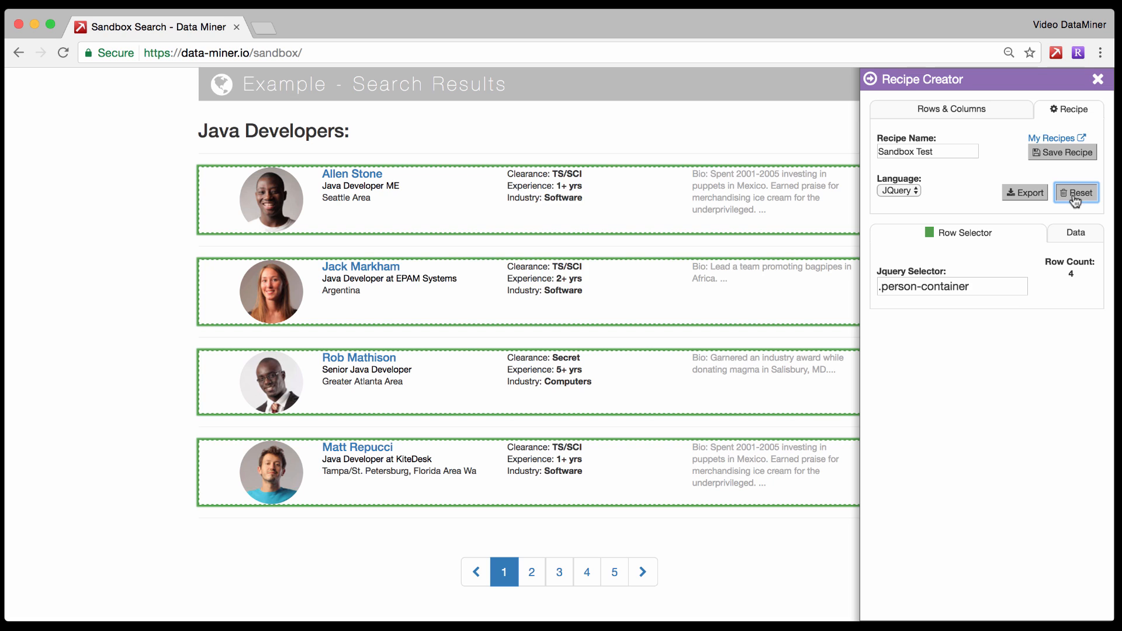
left_click(1075, 199)
left_click(705, 228)
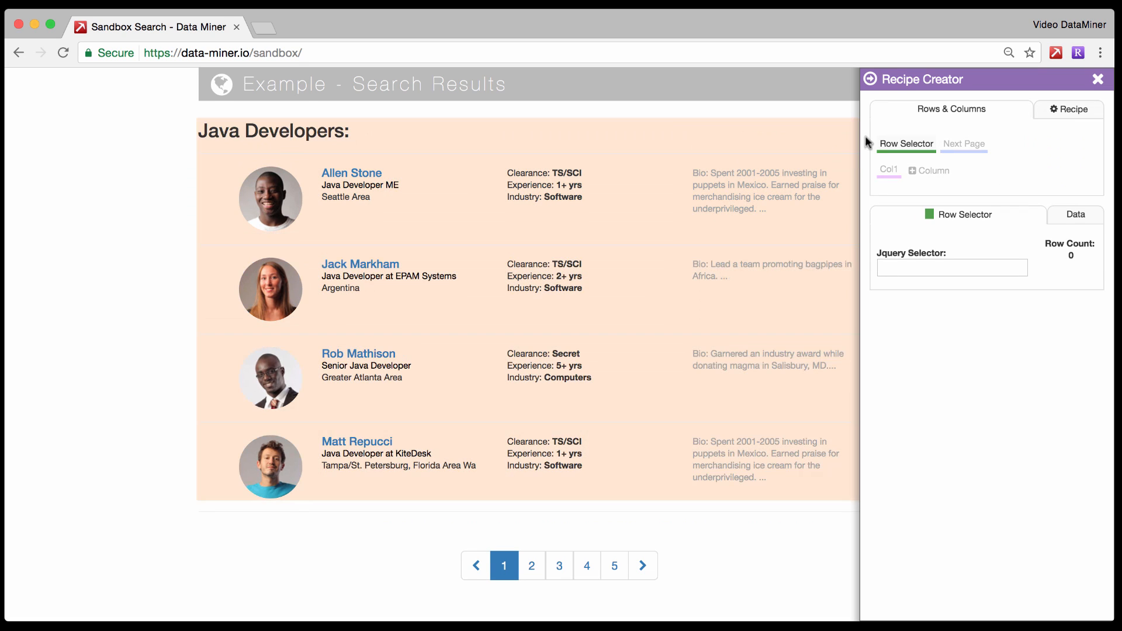
Try the first search result's row class as the row selector and switch it to the parent element's person-container class.
left_click(918, 147)
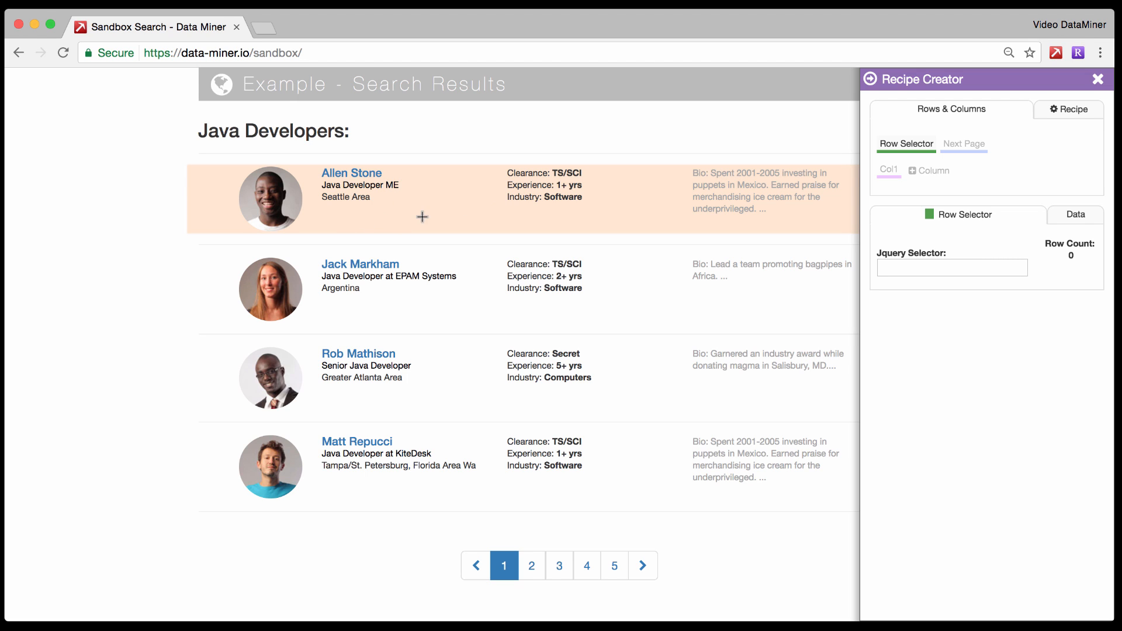
left_click(377, 224)
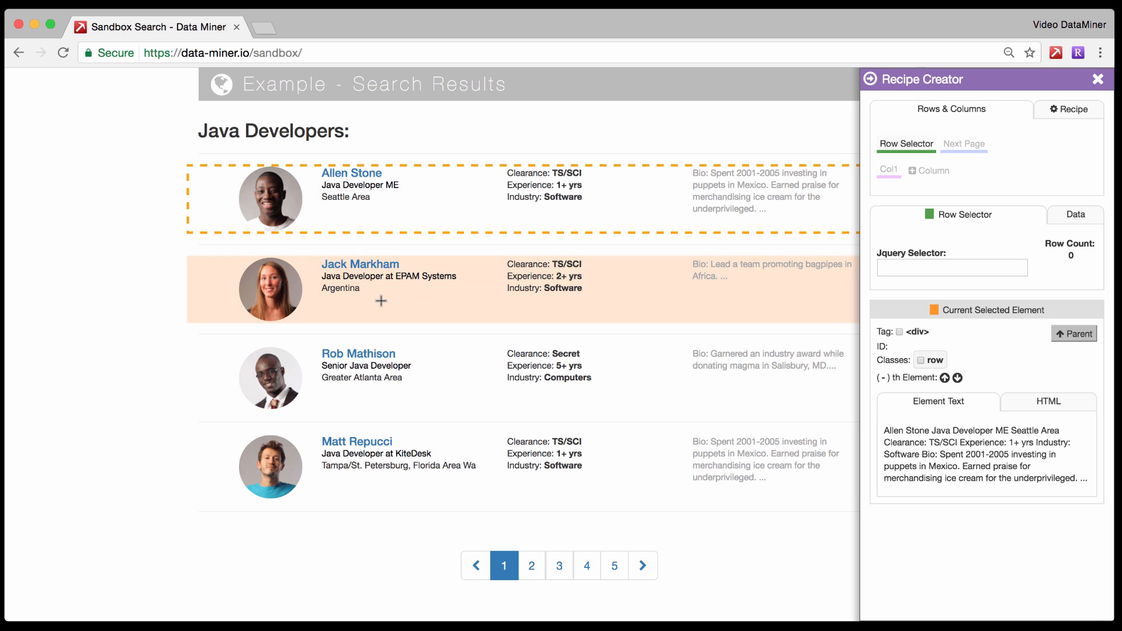
left_click(381, 301)
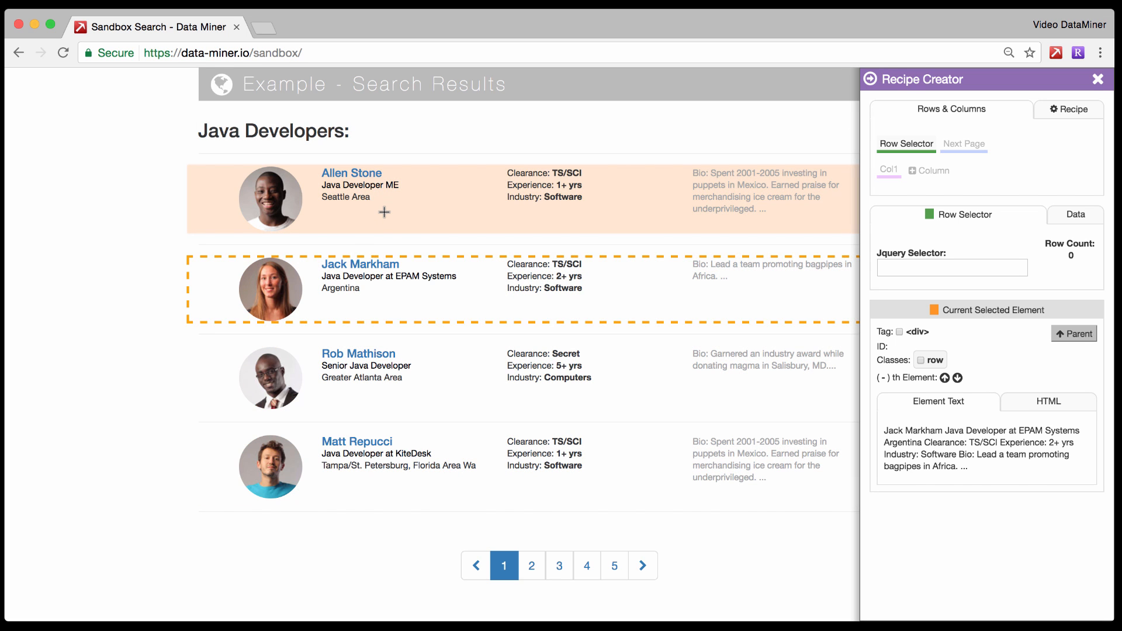
left_click(383, 212)
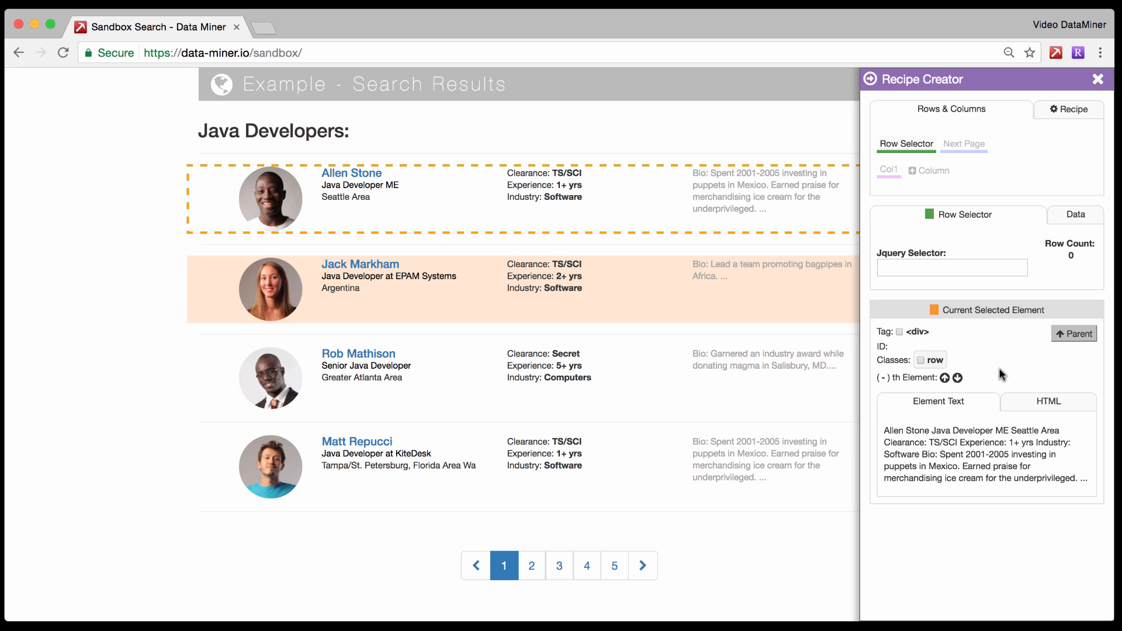
left_click(921, 360)
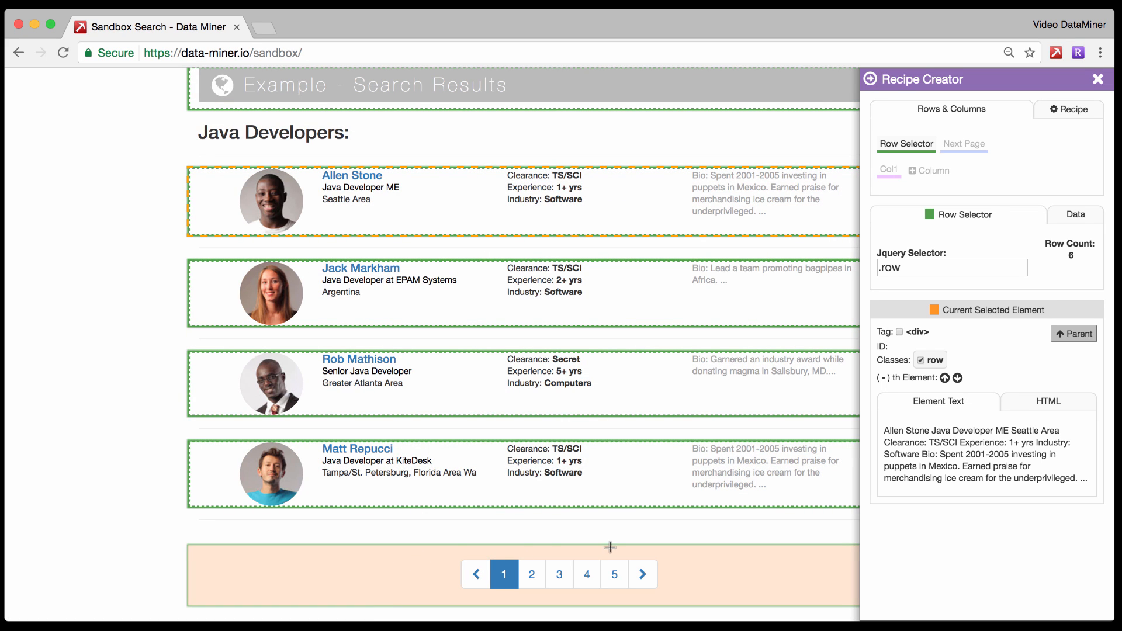
left_click(1076, 336)
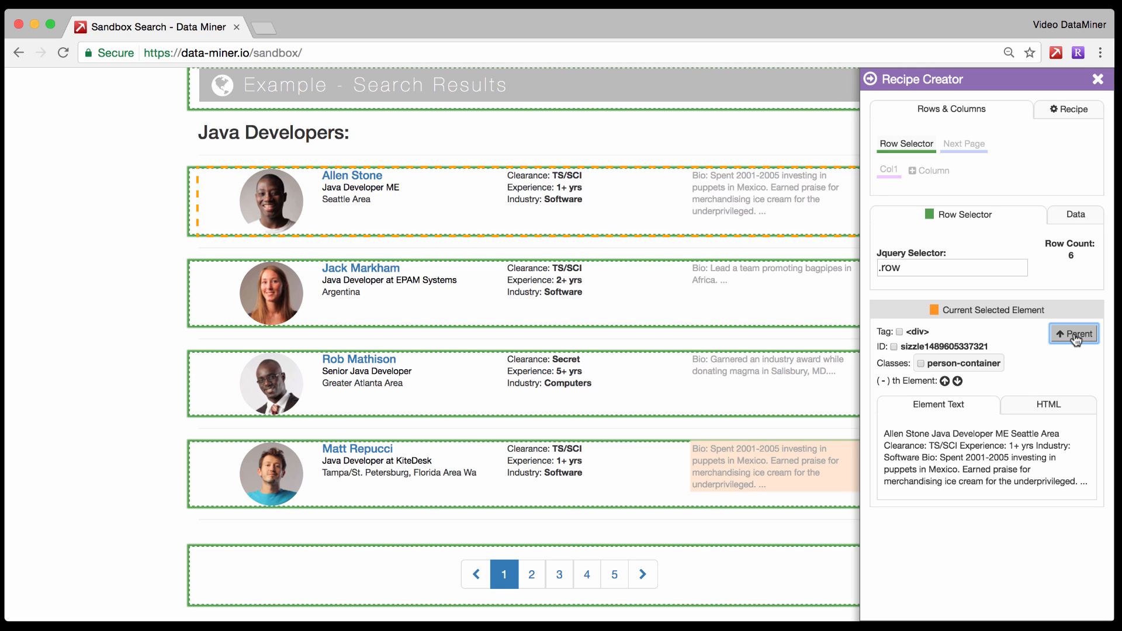
left_click(918, 362)
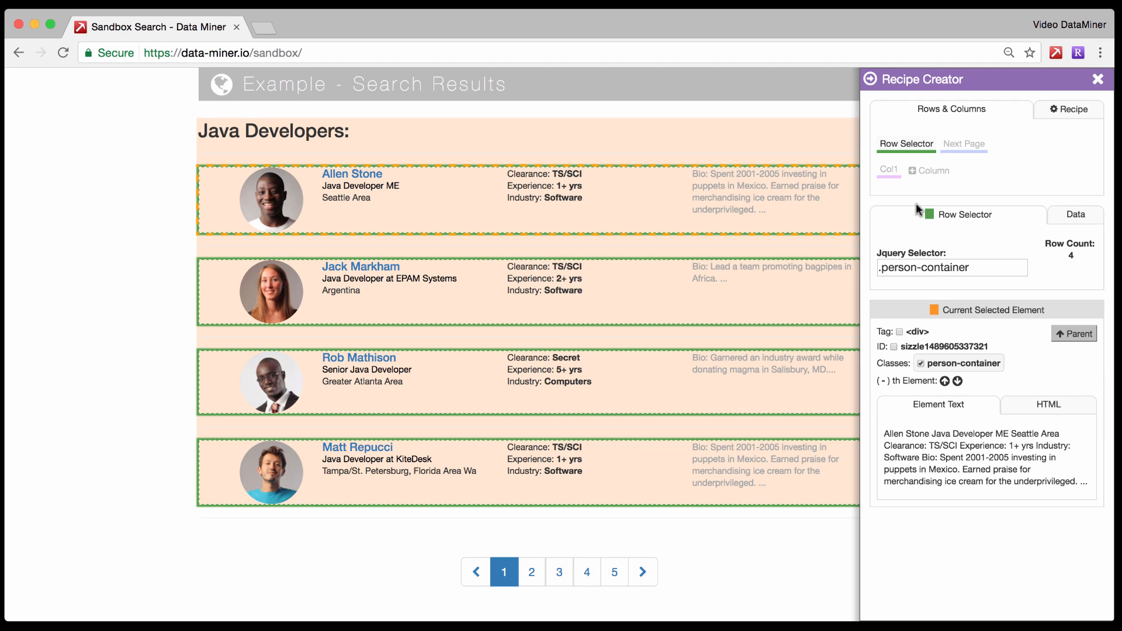
Add two more columns to the recipe beside the first one.
left_click(891, 168)
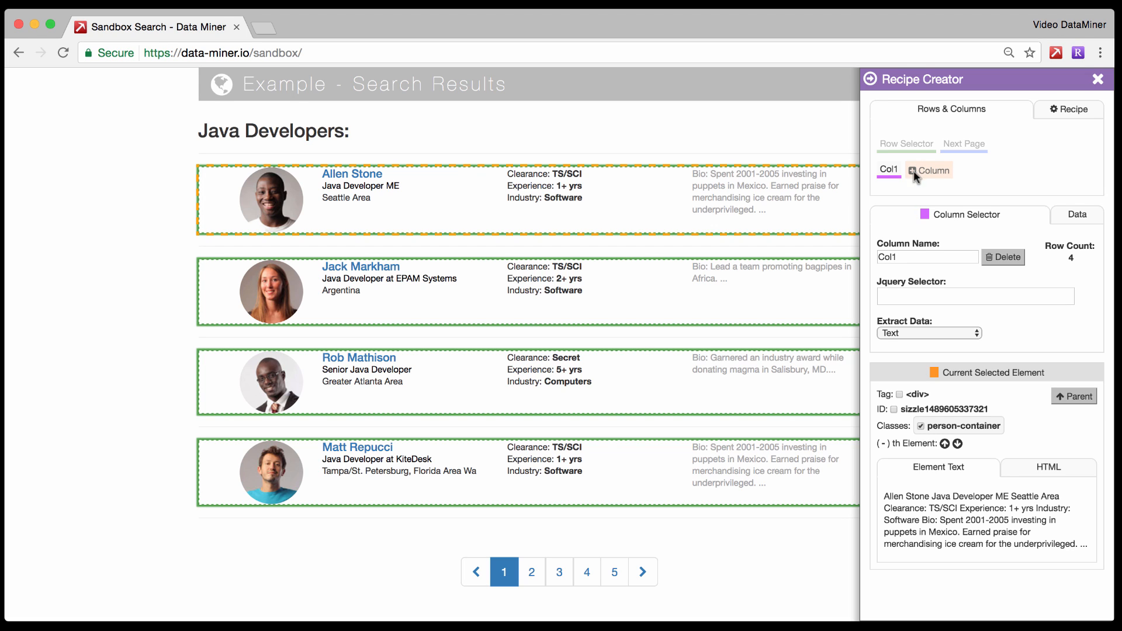
left_click(910, 171)
left_click(937, 171)
Rename the recipe's first column as URL.
left_click(886, 171)
left_click_drag(905, 257, 852, 257)
key("BackSpace")
type("Nam")
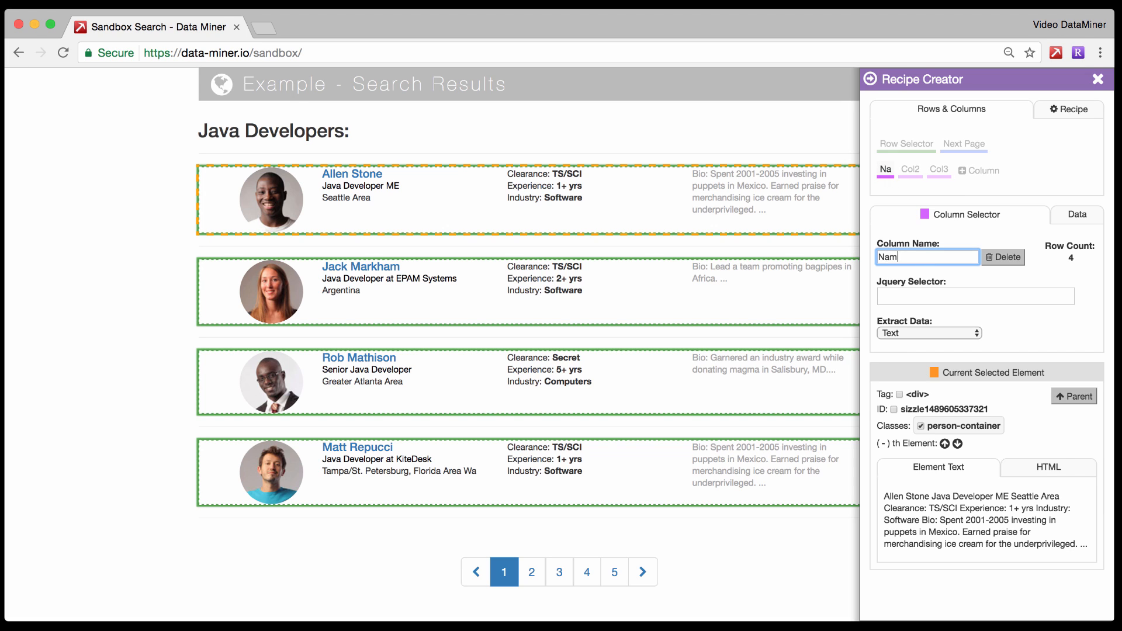
key("BackSpace")
key("BackSpace")
key("BackSpace")
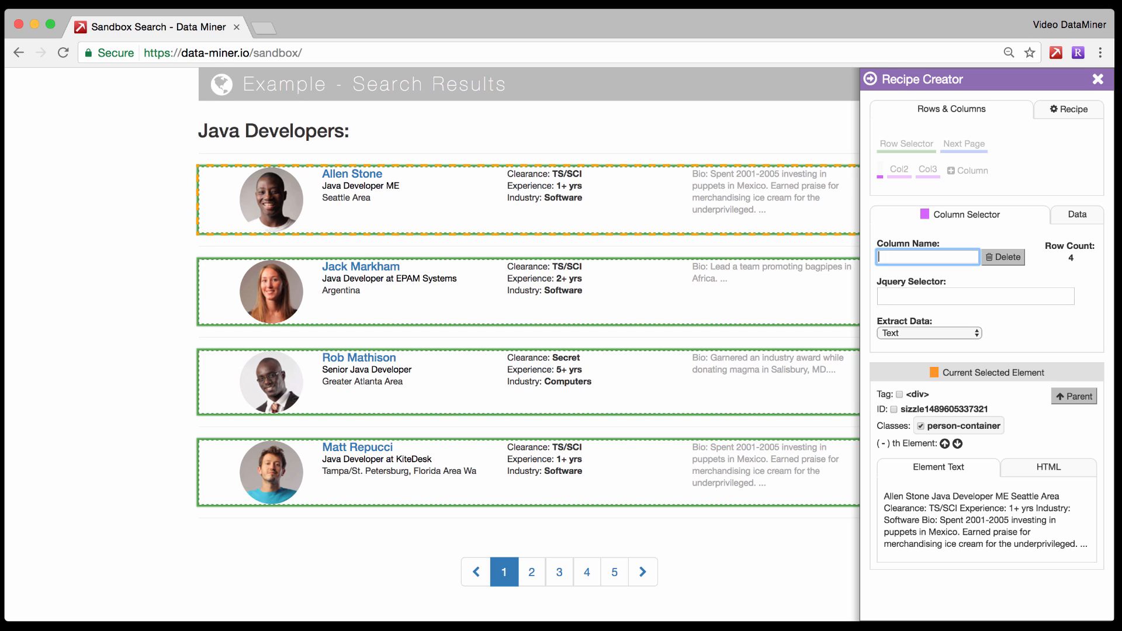
type("URL")
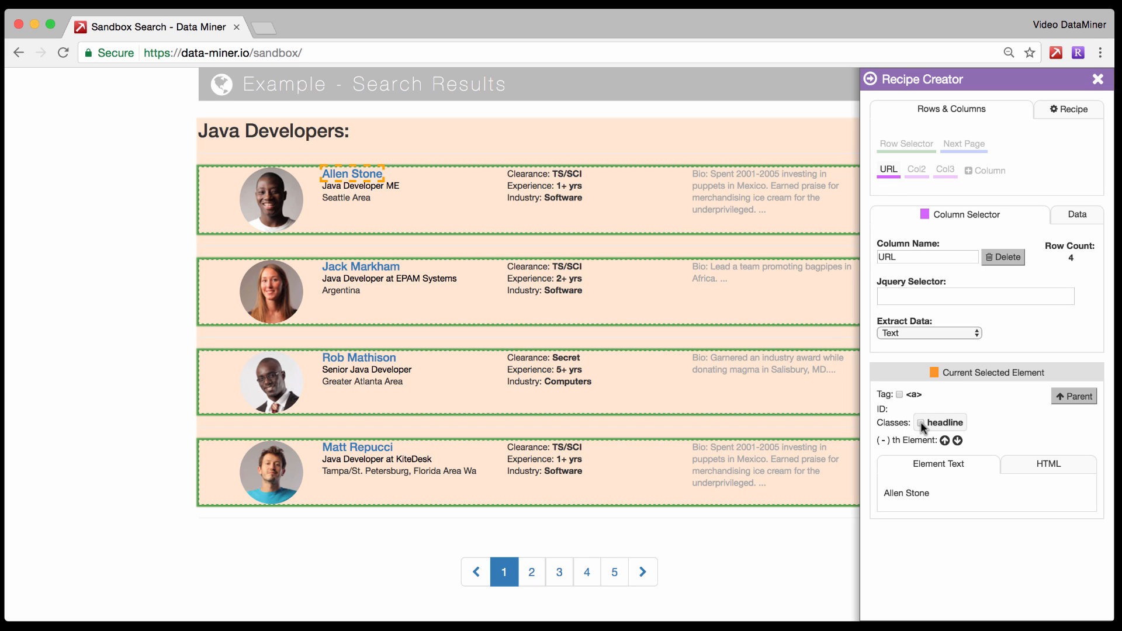
Set the URL column to extract the URL from the headline class elements and preview its data.
left_click(920, 422)
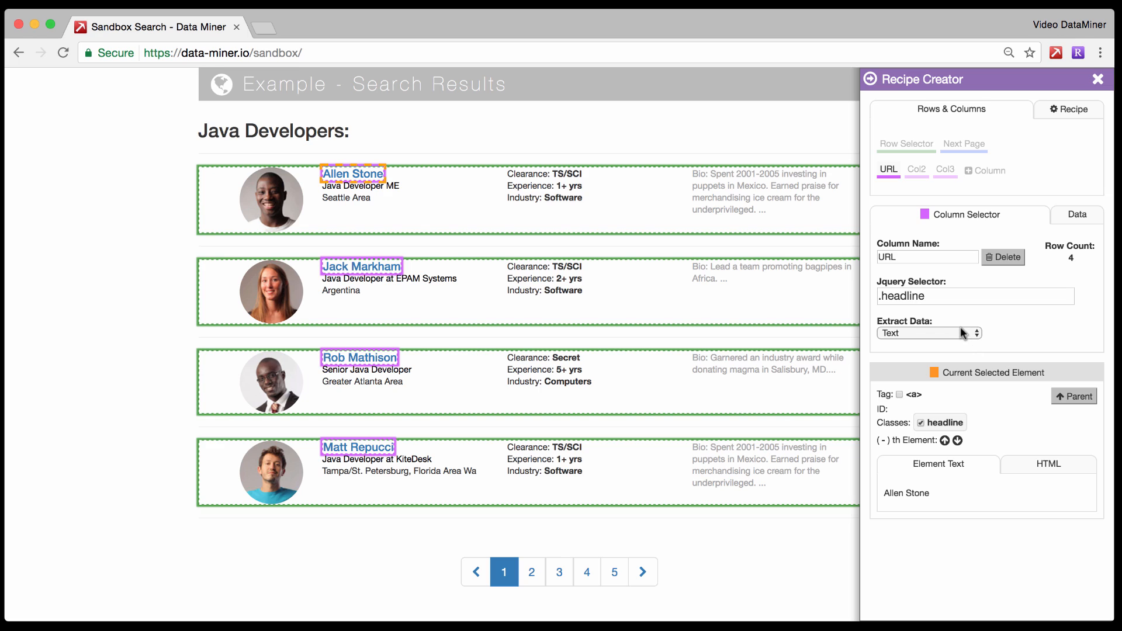
left_click(925, 331)
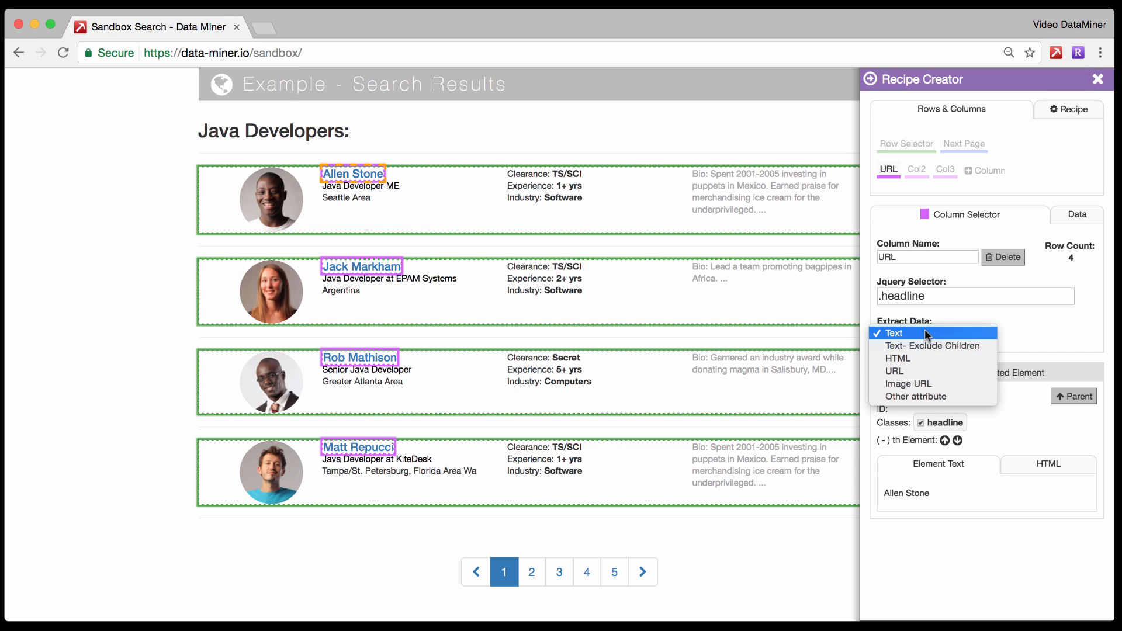
left_click(893, 375)
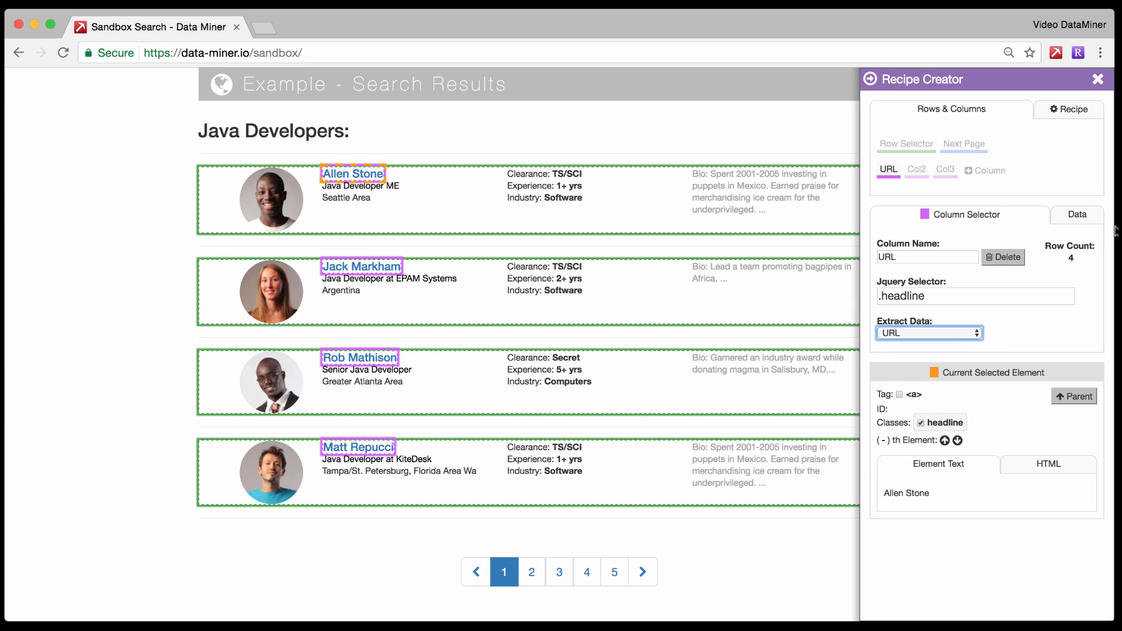
left_click(1087, 218)
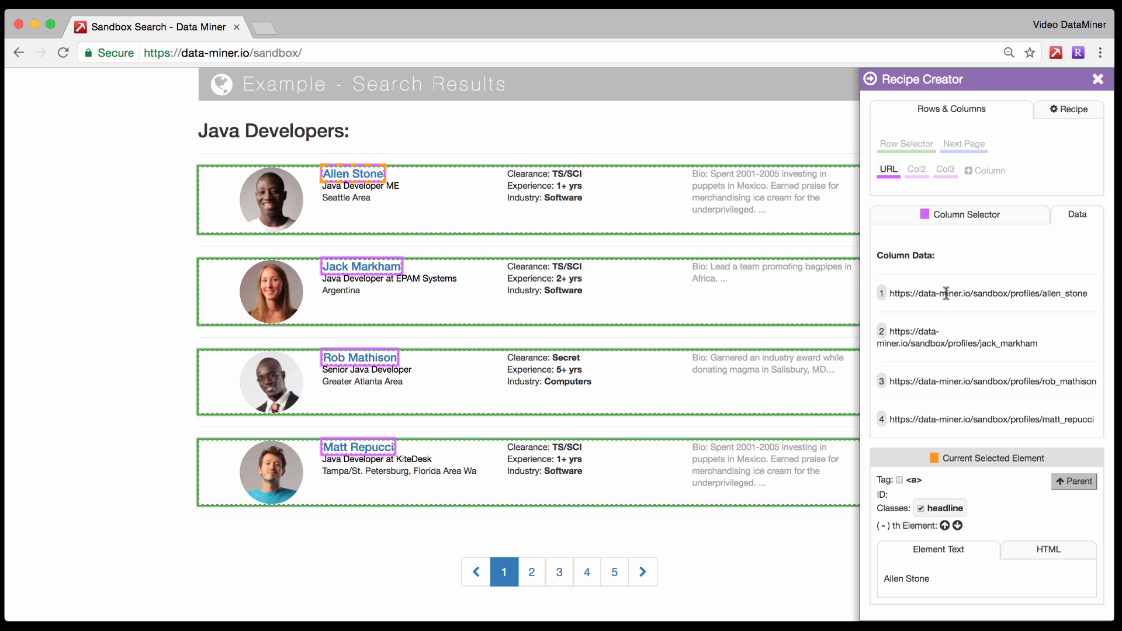
left_click(961, 217)
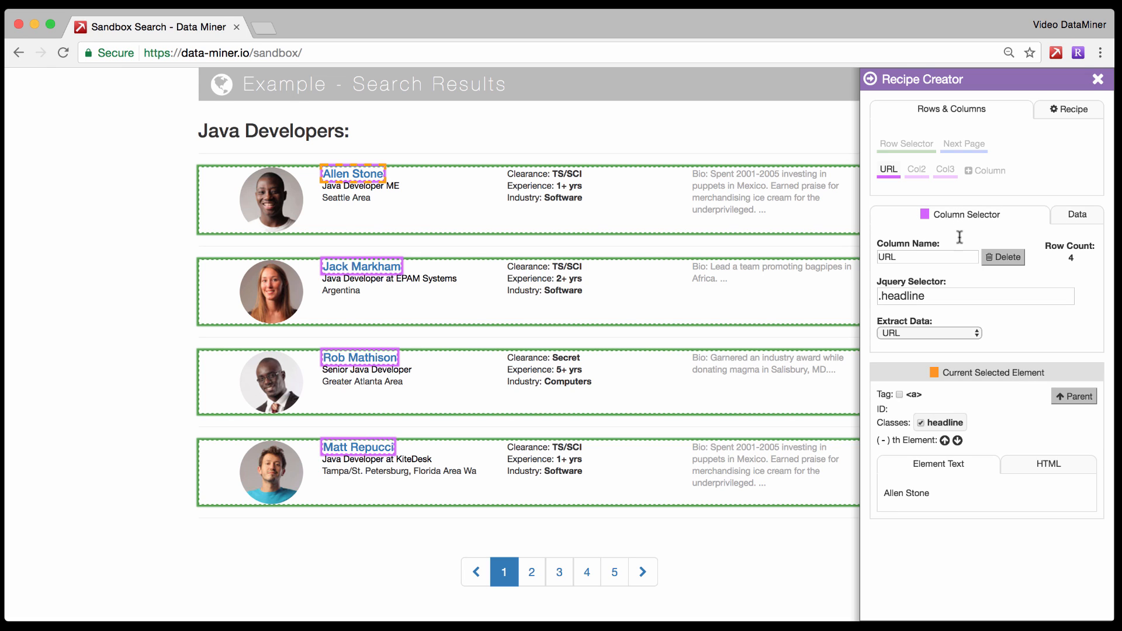
Rename the second column as Name and set its selector to the headline class.
left_click(916, 171)
left_click_drag(906, 255, 866, 256)
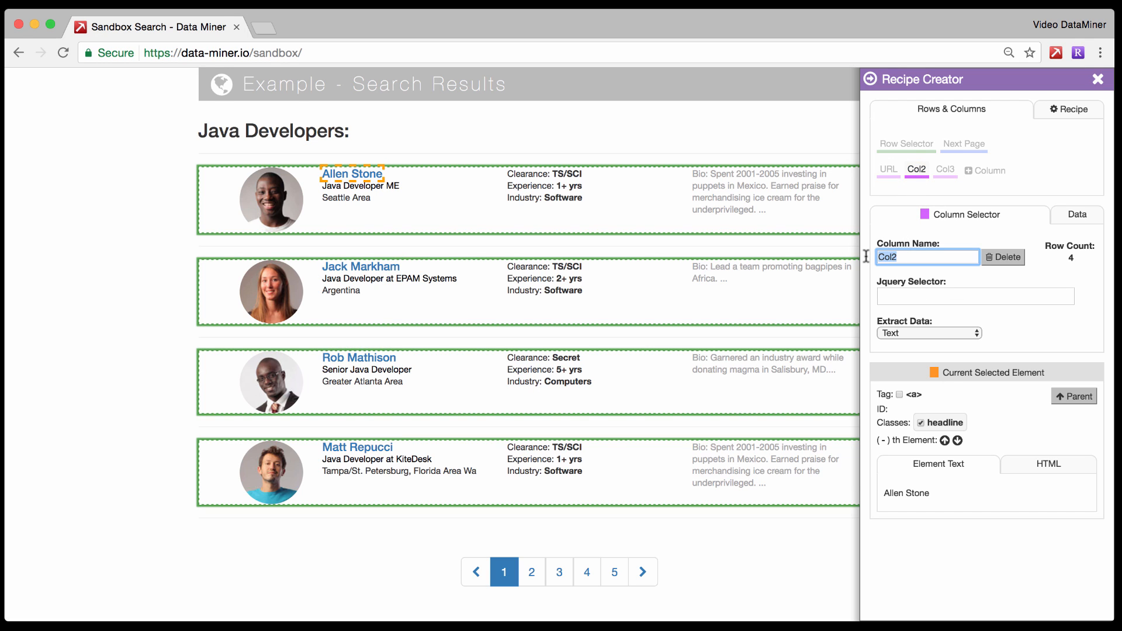
type("Nam,")
key("BackSpace")
type("e")
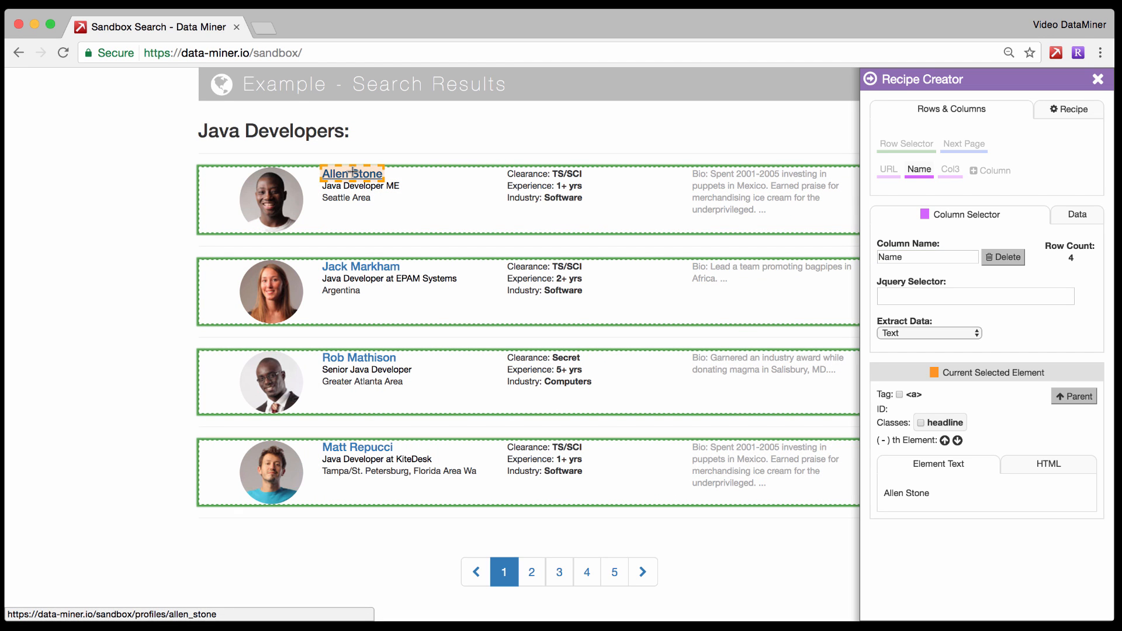
left_click(921, 422)
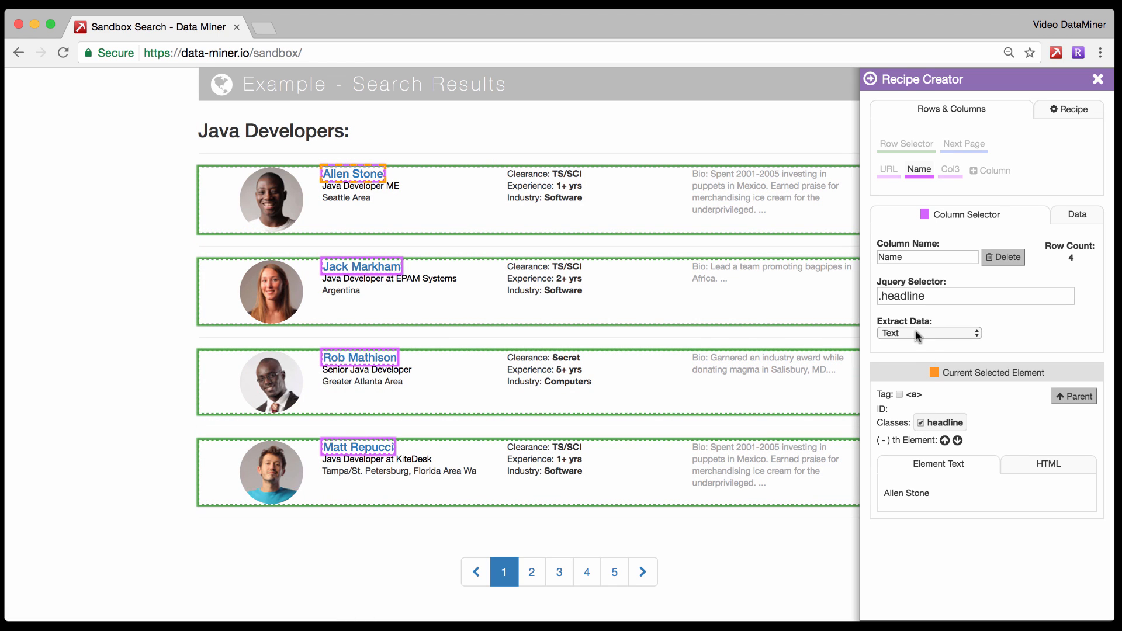
Preview the data extracted by the Name column and return to its selector settings.
left_click(1077, 215)
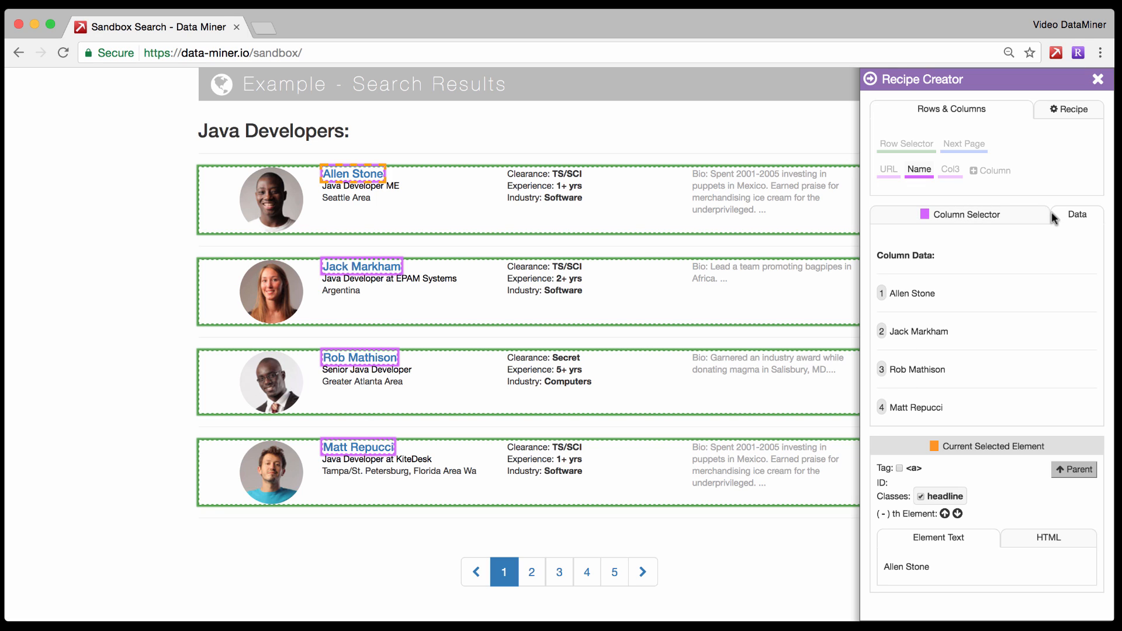
left_click(956, 216)
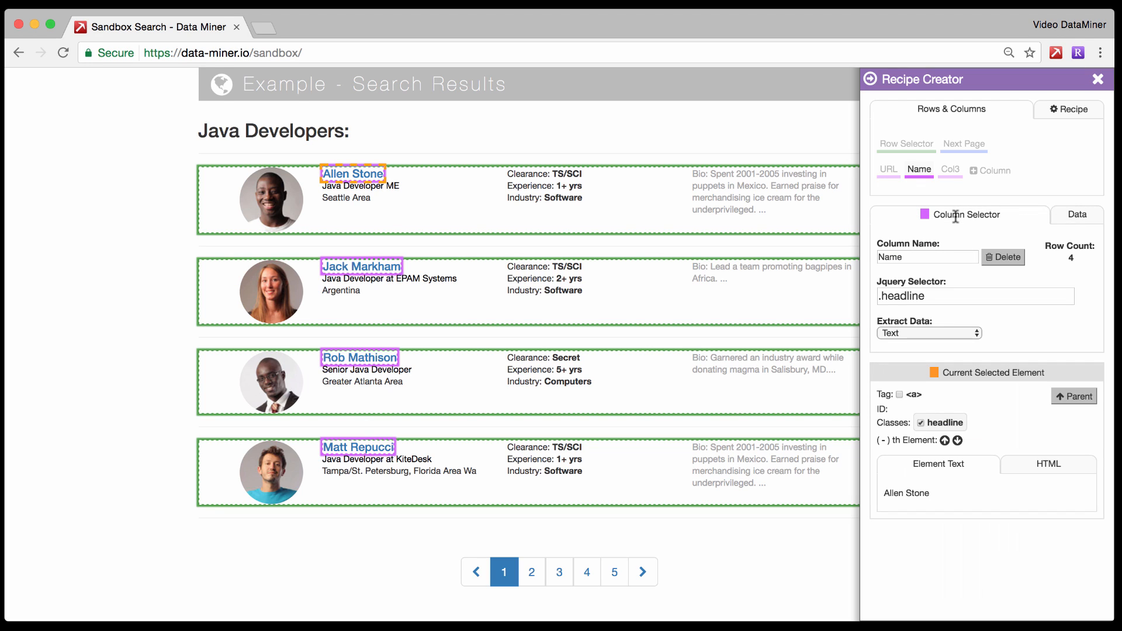
Rename the recipe's third column as Title.
left_click(950, 170)
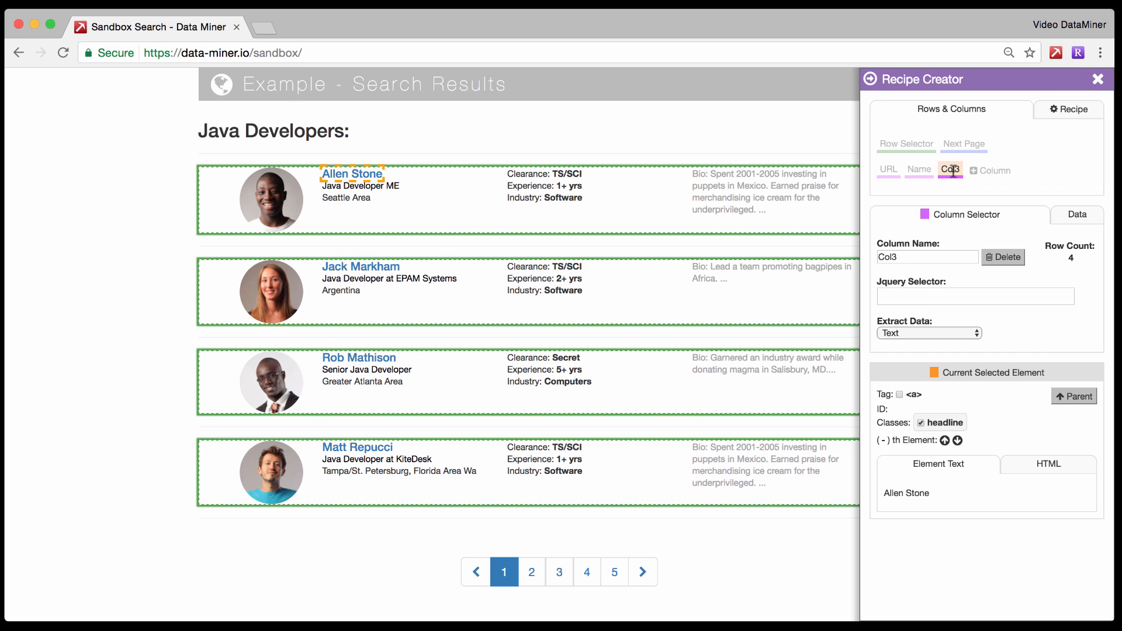
double_click(900, 257)
key("BackSpace")
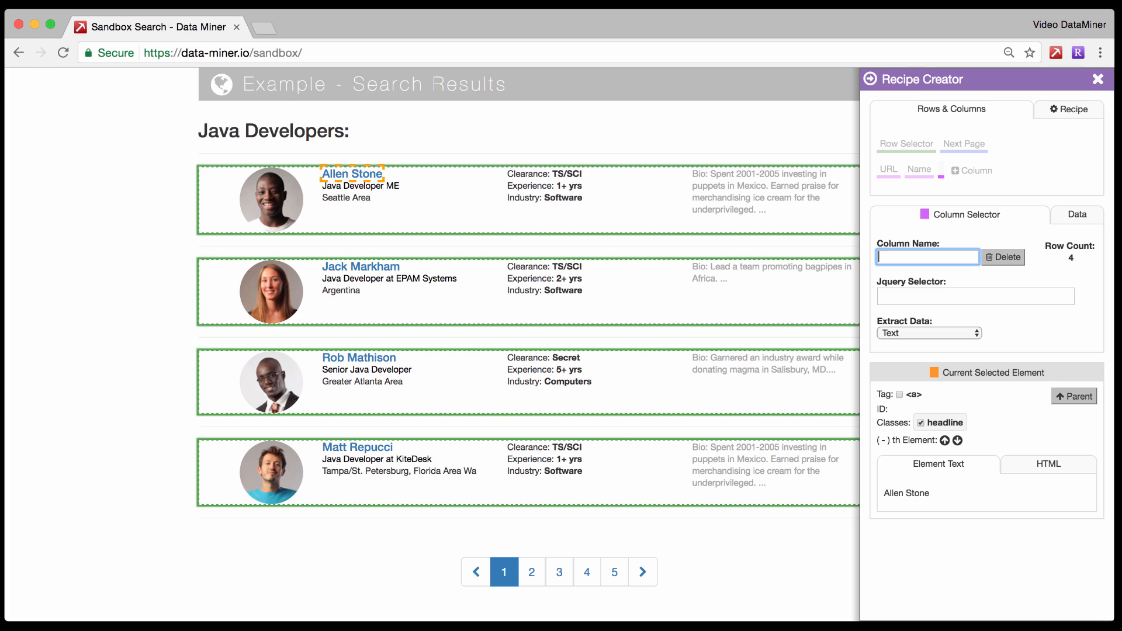
type("Title")
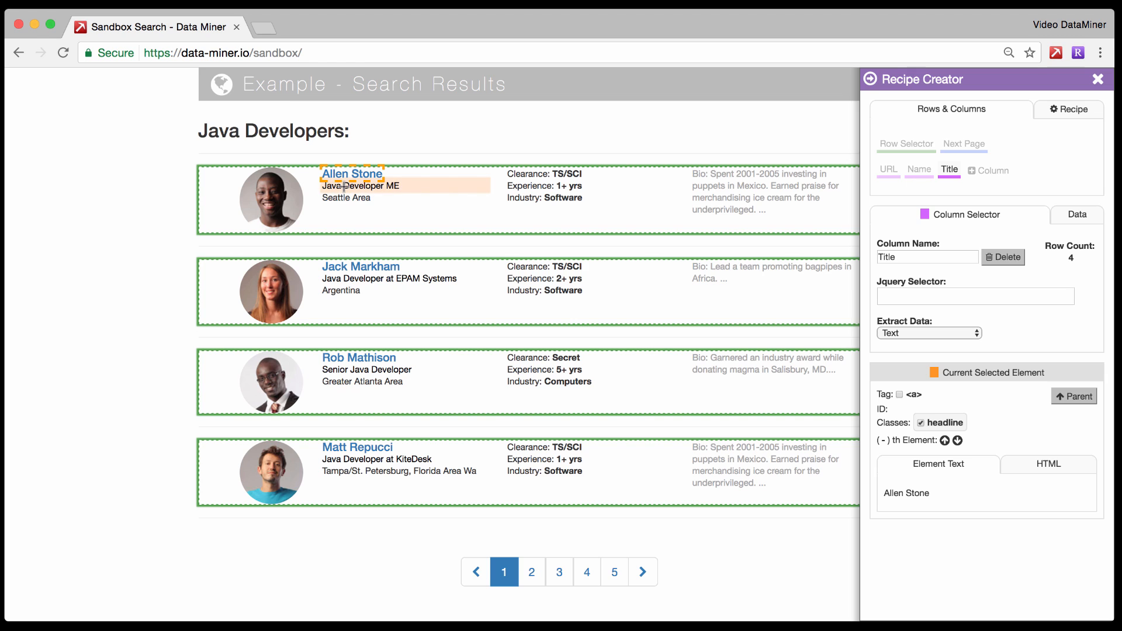
Set the Title column's selector to the title class of the first result's job title and preview its data.
left_click(344, 186)
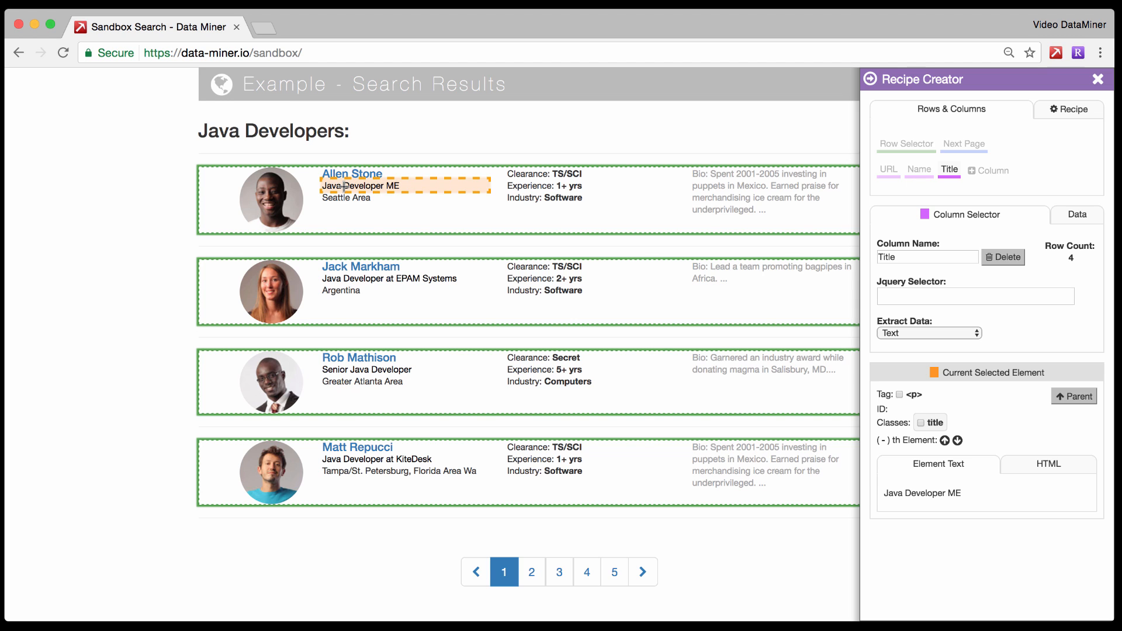
left_click(920, 423)
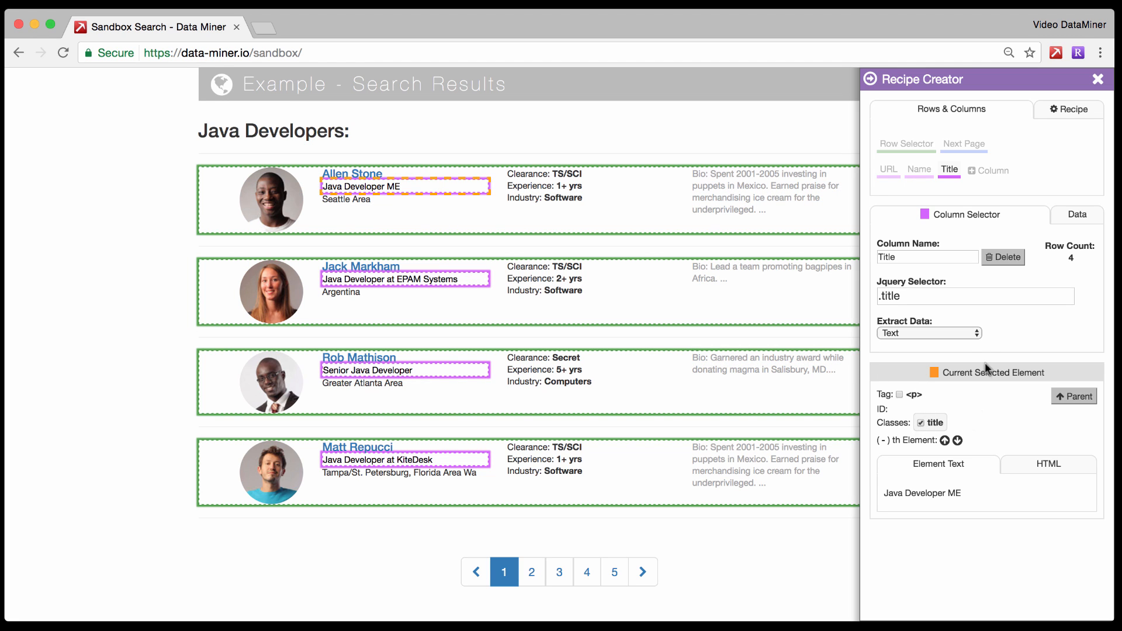
left_click(1074, 214)
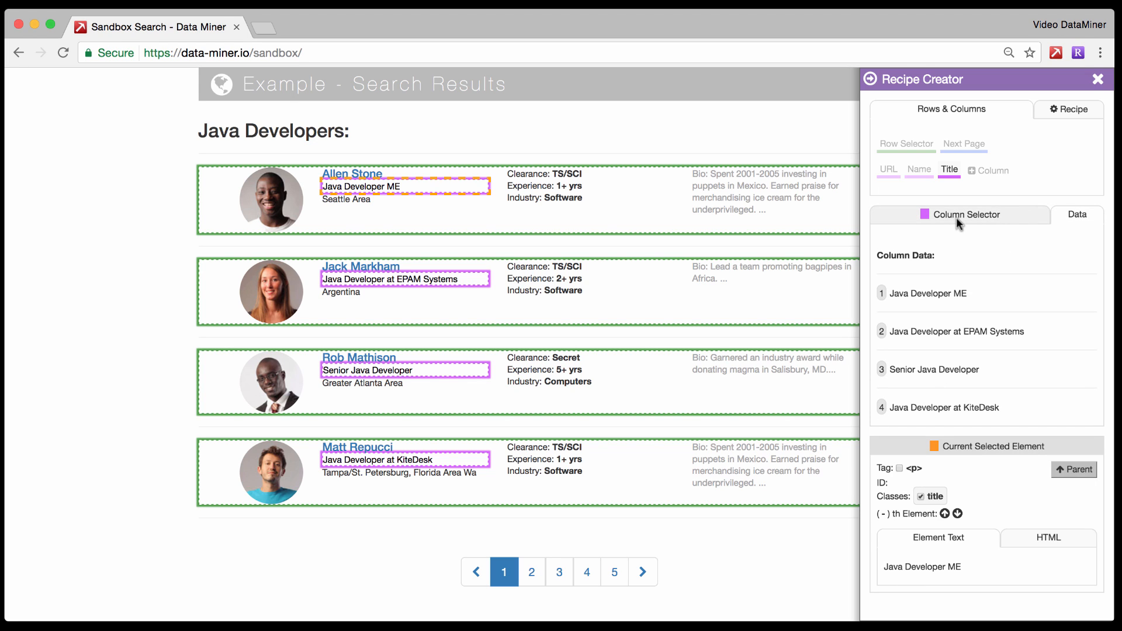
Add a fourth column, set its selector to the industry class of the first result's industry line, and preview its data.
left_click(975, 172)
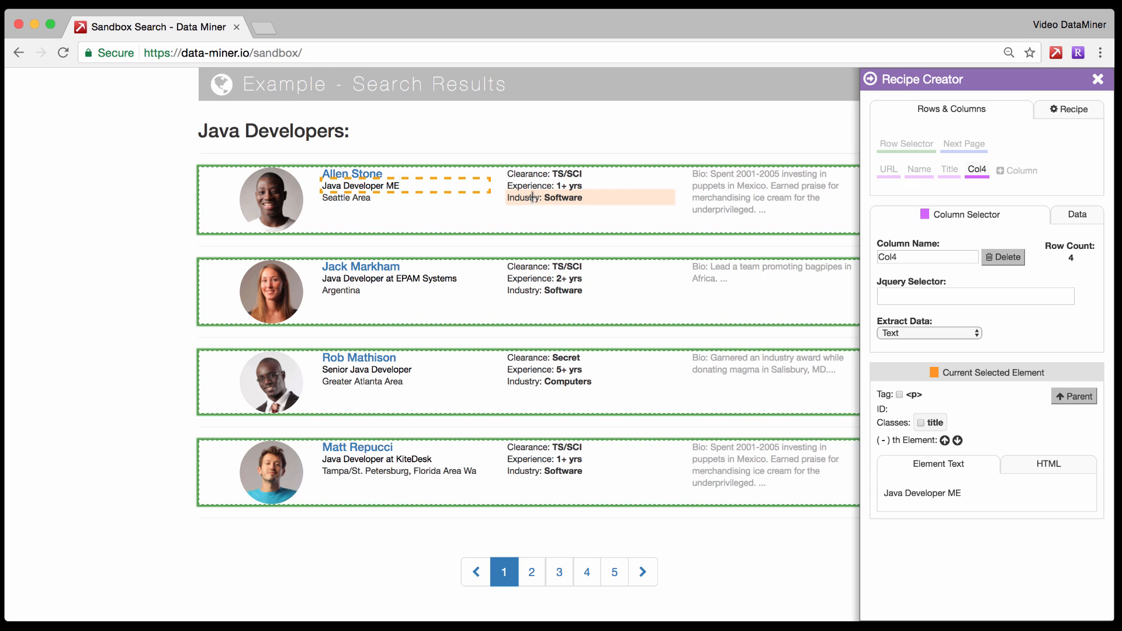
left_click(533, 198)
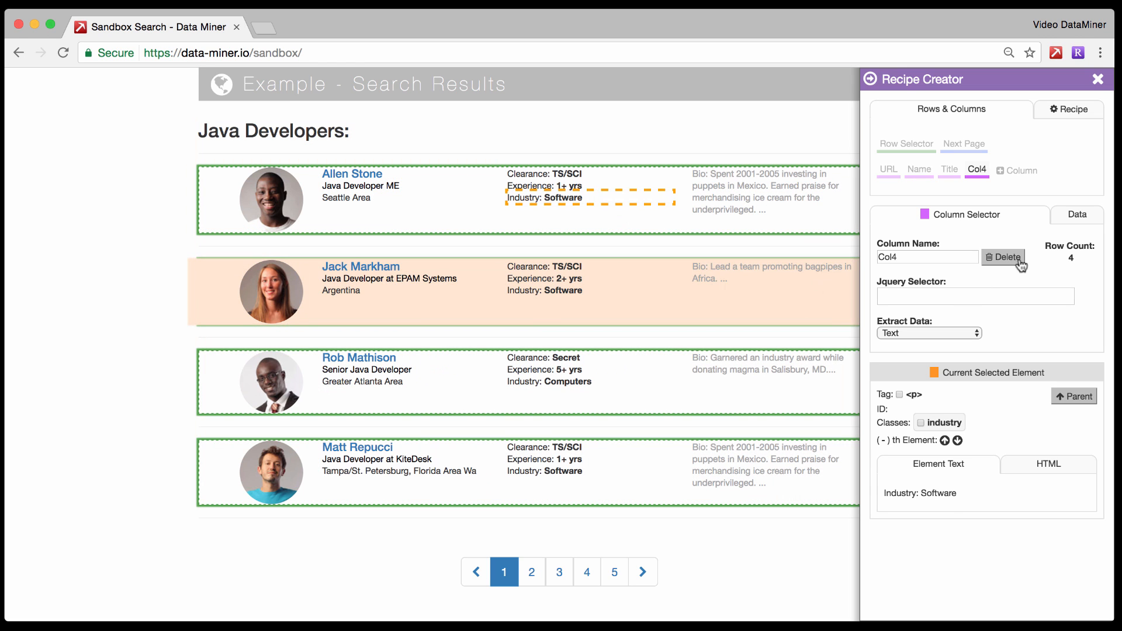
left_click(921, 424)
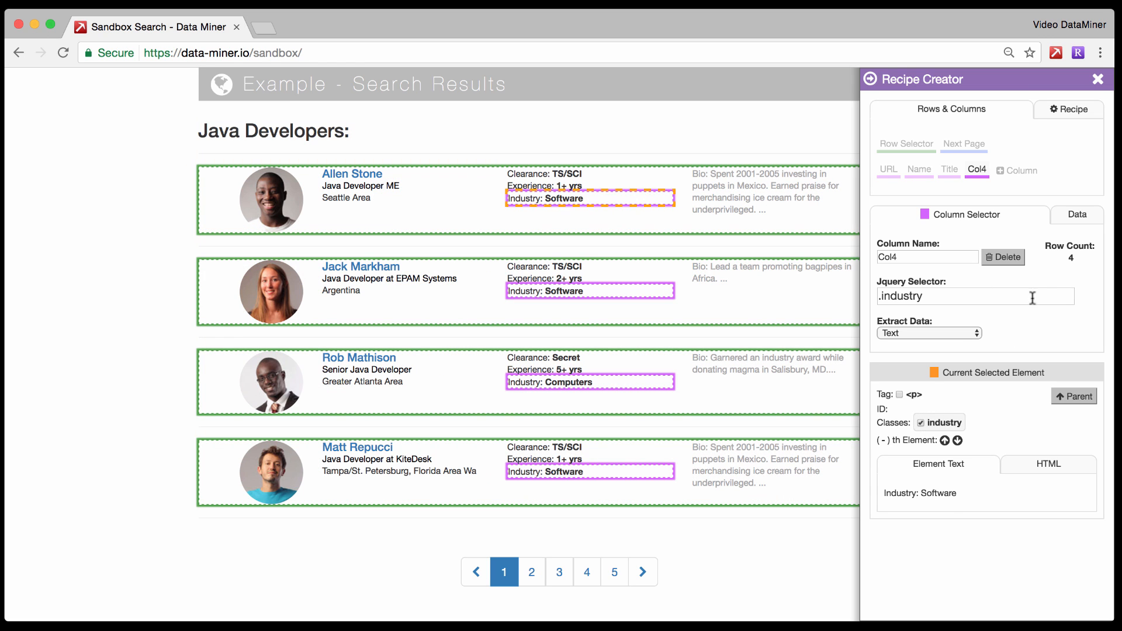
left_click(1079, 217)
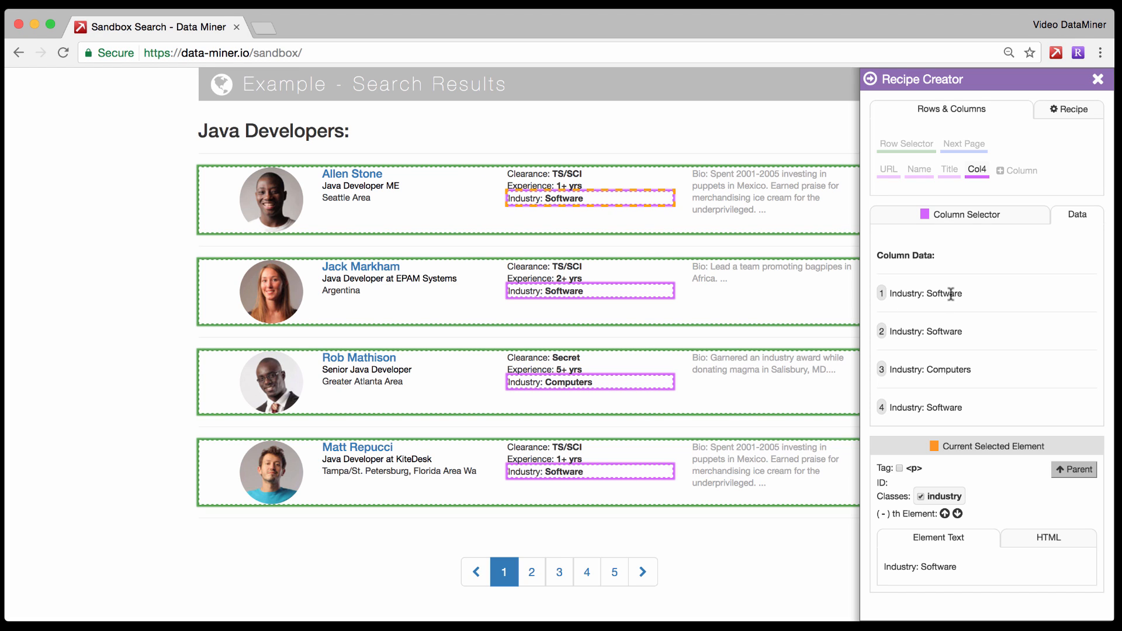
left_click(951, 216)
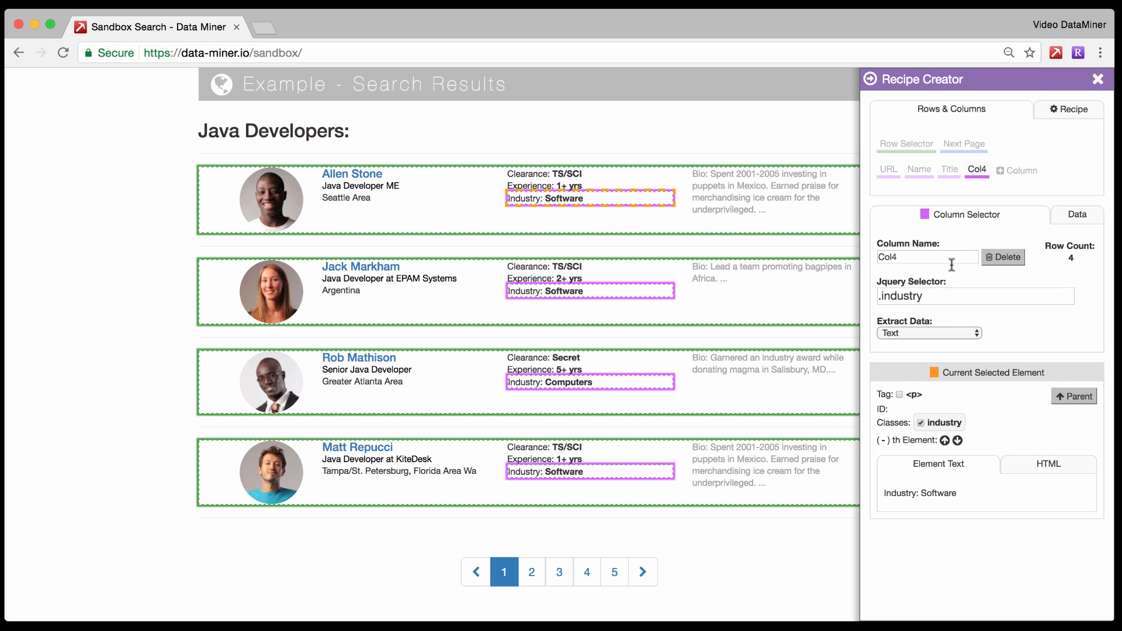
Inspect the industry element's HTML, narrow the fourth column's selector to ".industry strong", and preview its data.
left_click(1054, 464)
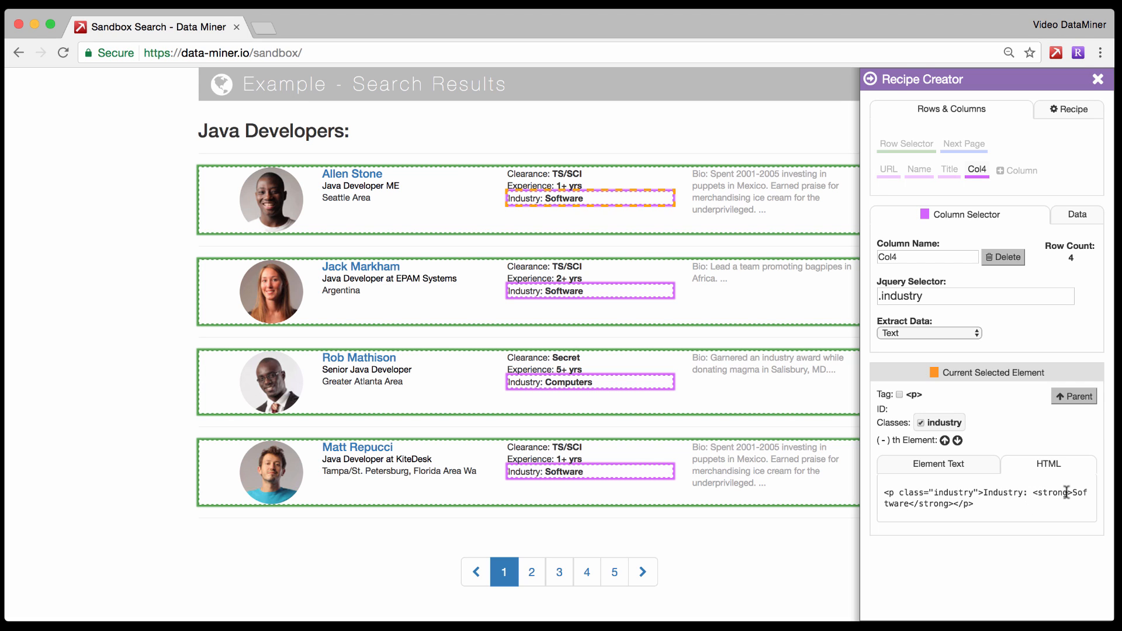
left_click(966, 297)
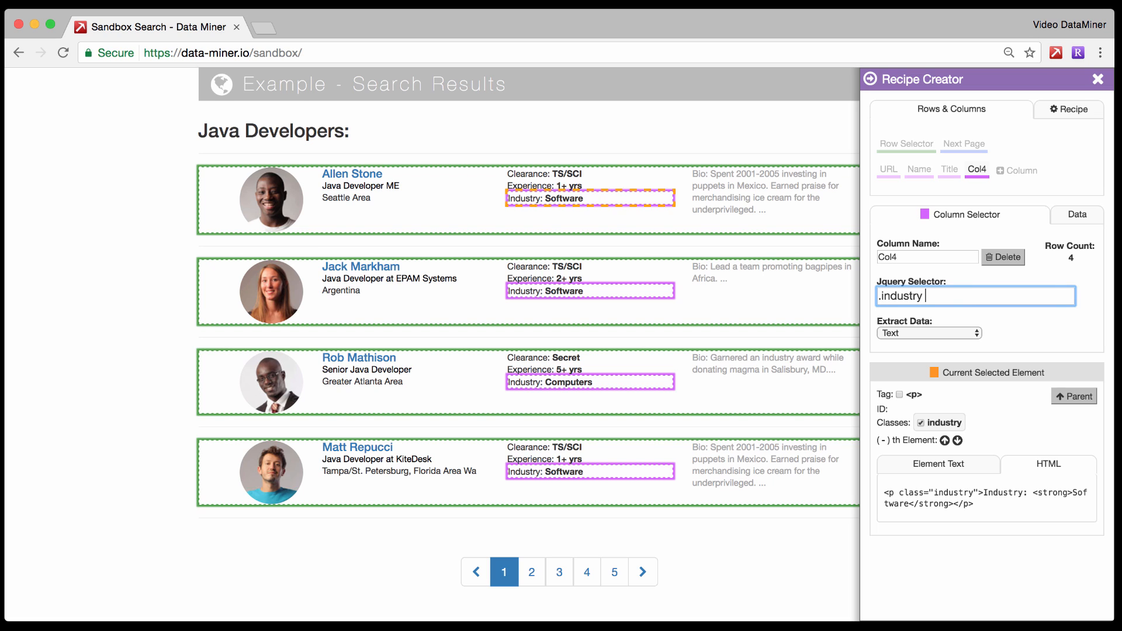
type("strong")
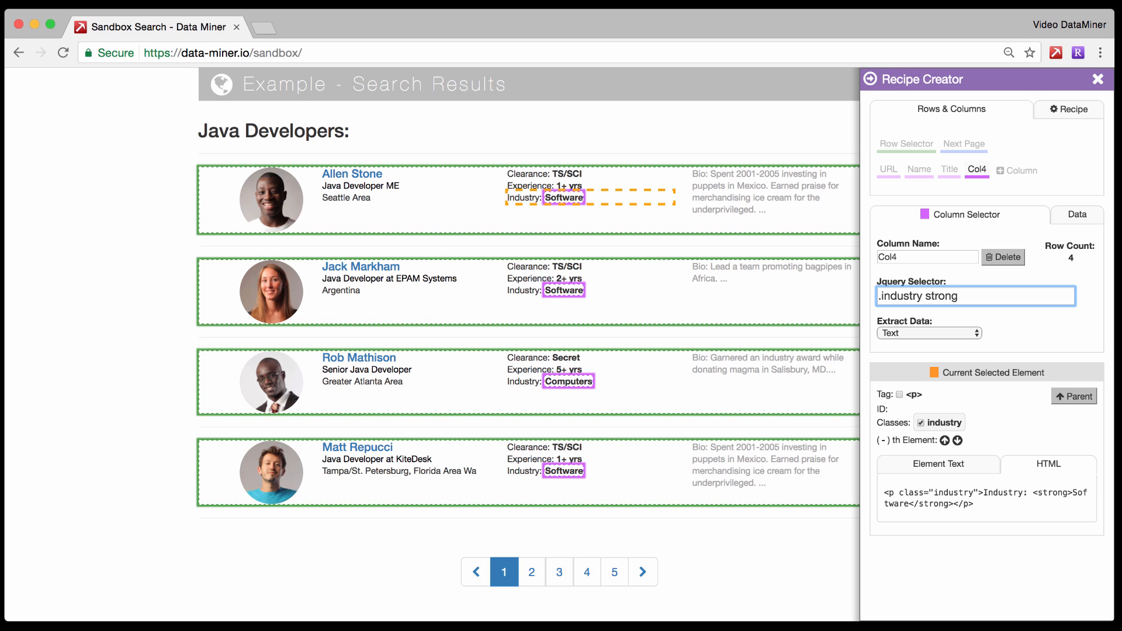
left_click(1082, 222)
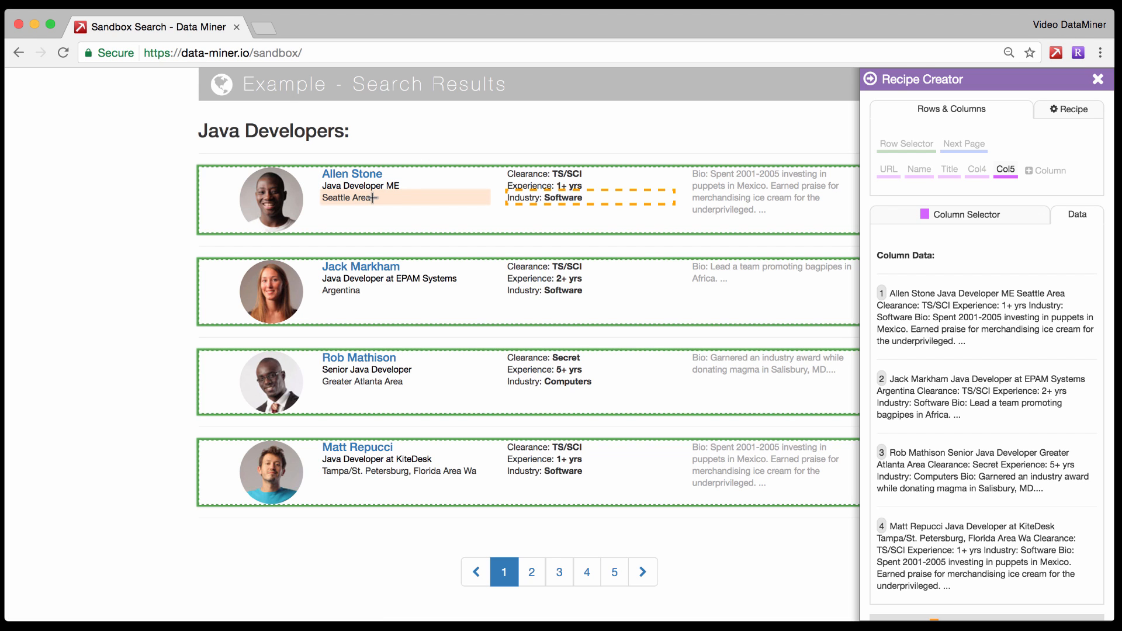
Set the fifth column's selector to the basic-info class of the parent element around the first result's location.
left_click(327, 200)
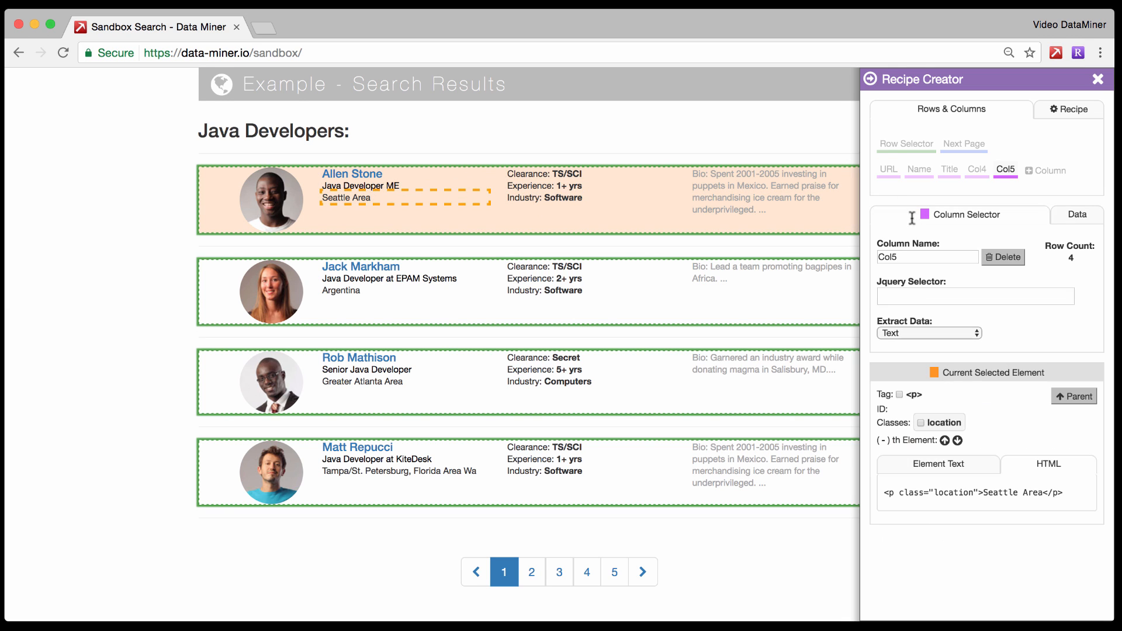
left_click(1073, 397)
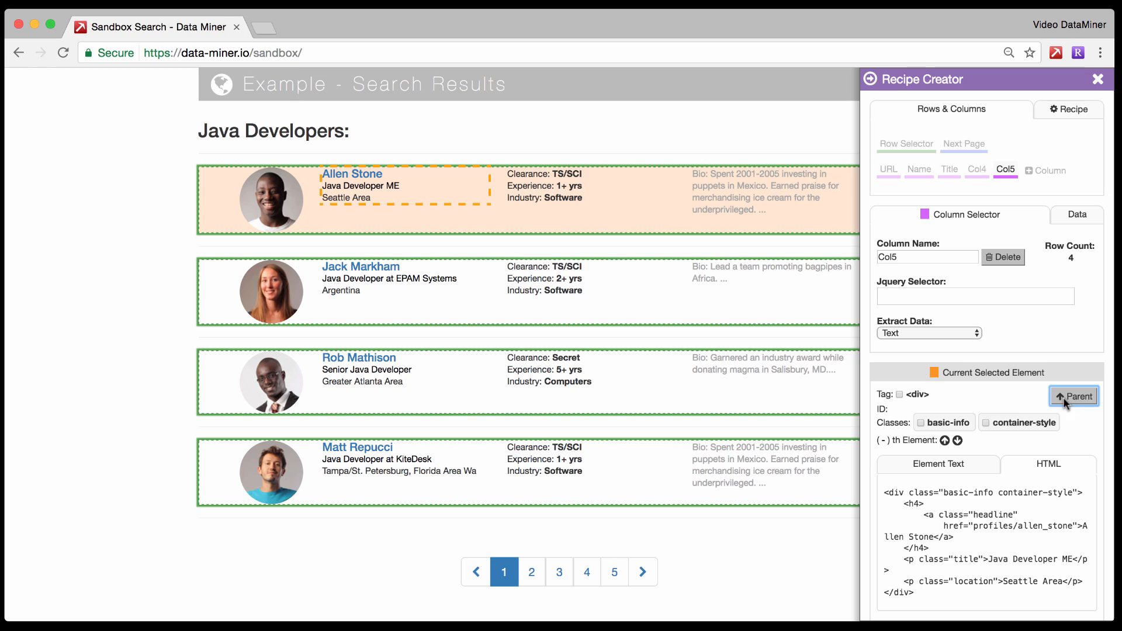
left_click(917, 423)
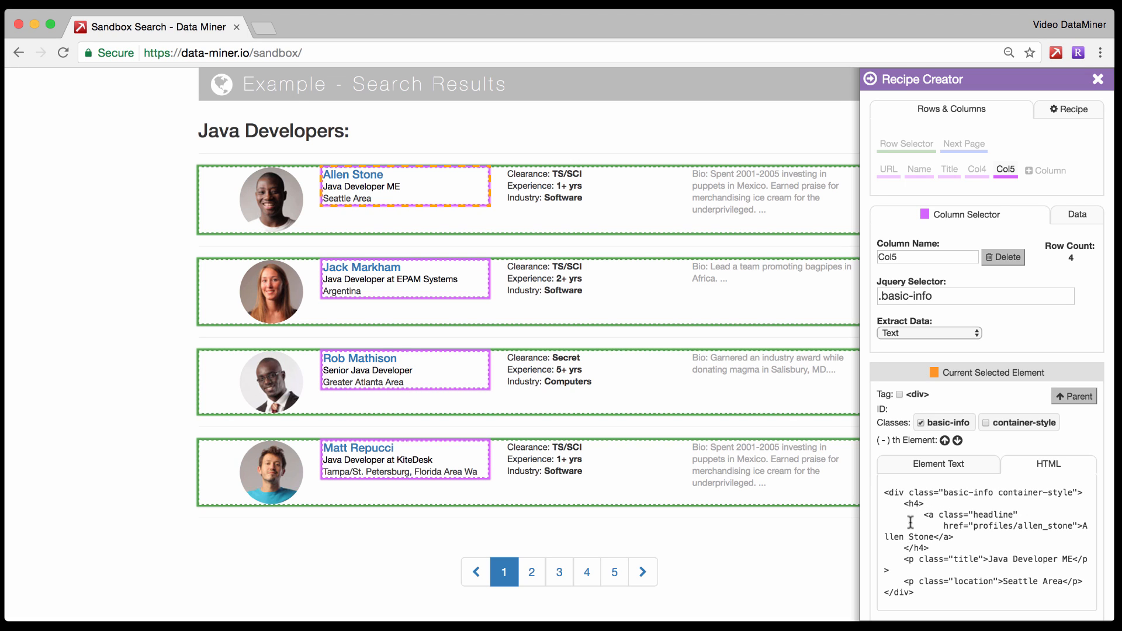
Try narrowing the fifth column's selector to ".basic-info h4", and remove the h4 part again.
left_click(946, 295)
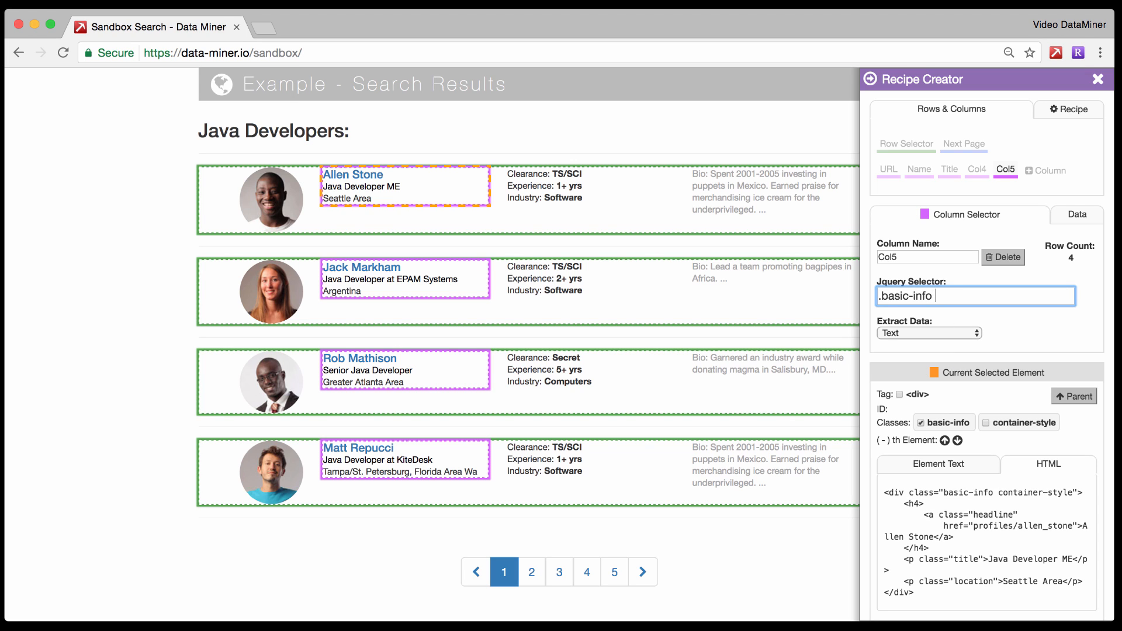
type("h4")
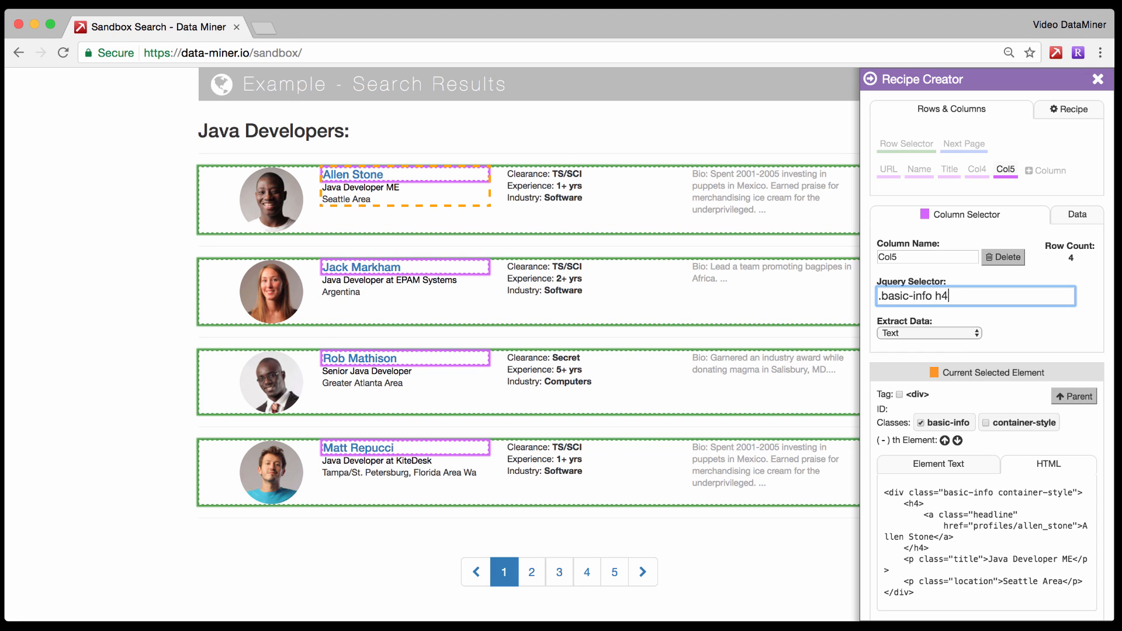
key("BackSpace")
key("BackSpace")
key("BackSpace")
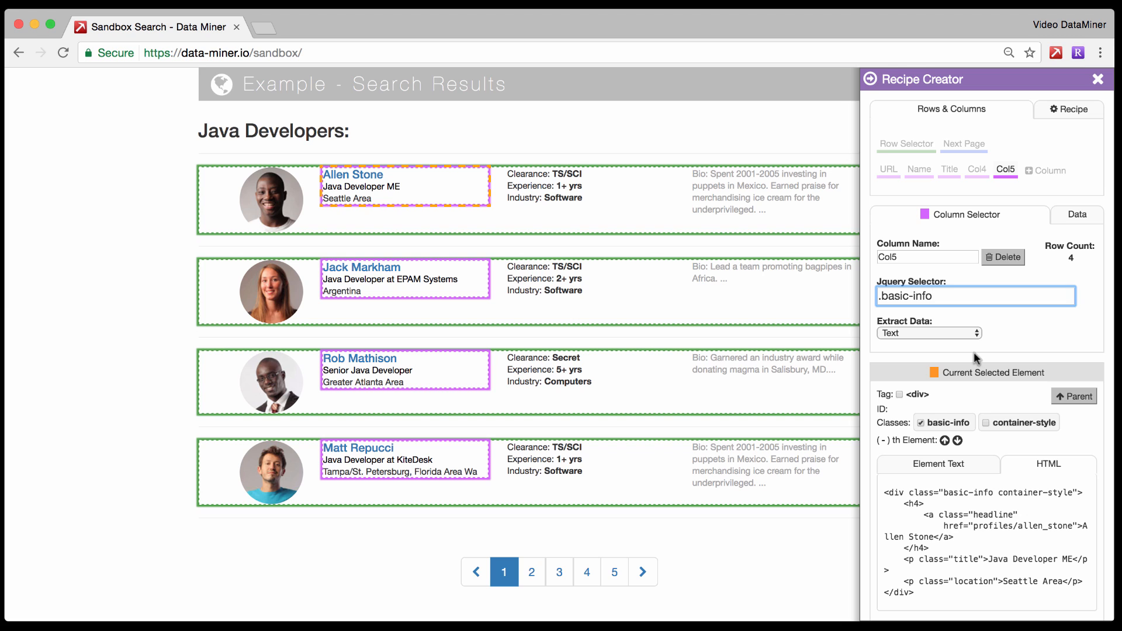
Set the fifth column's selector to ".basic-info p" and preview its data.
type("p")
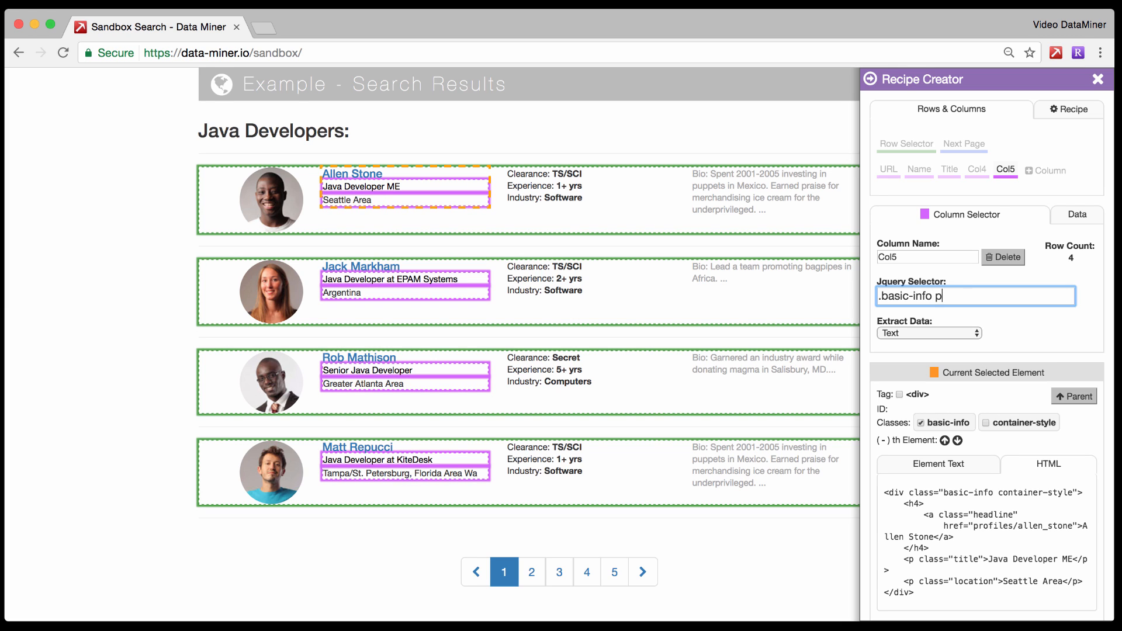
left_click(1072, 214)
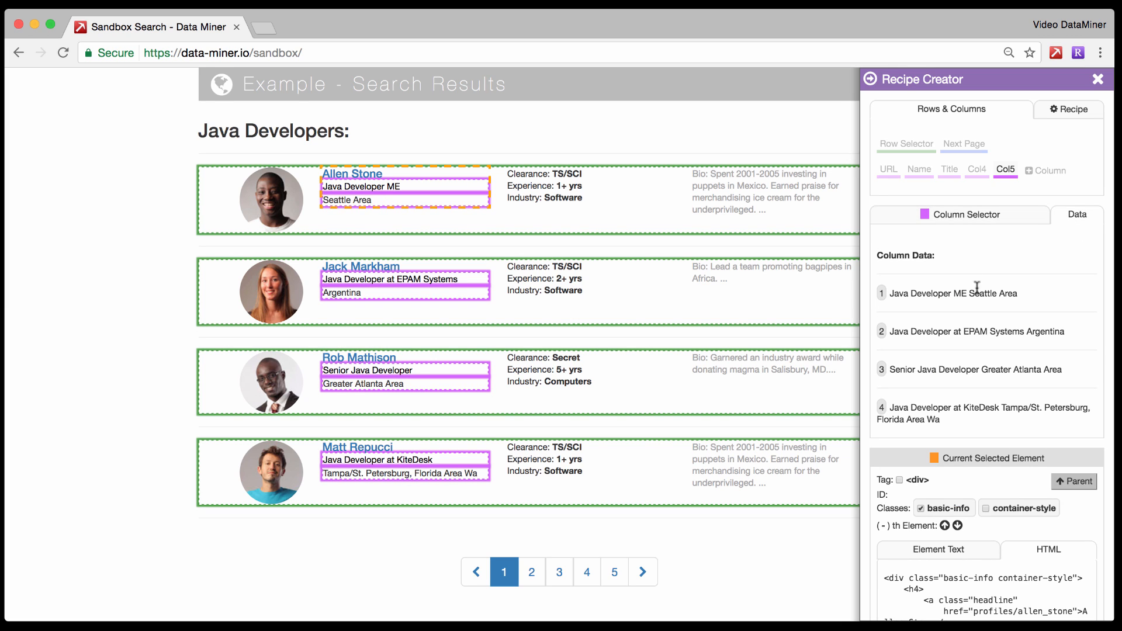
left_click(967, 214)
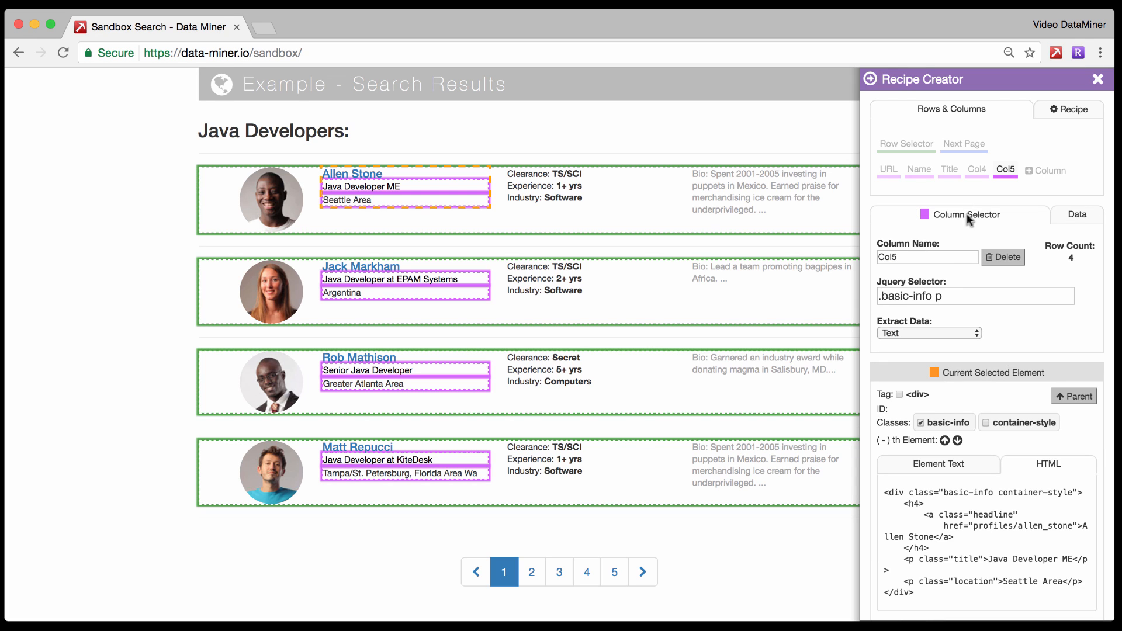
Limit the fifth column to paragraph element number 1 with the selector ".basic-info p:eq(1)" and preview its data.
left_click(954, 293)
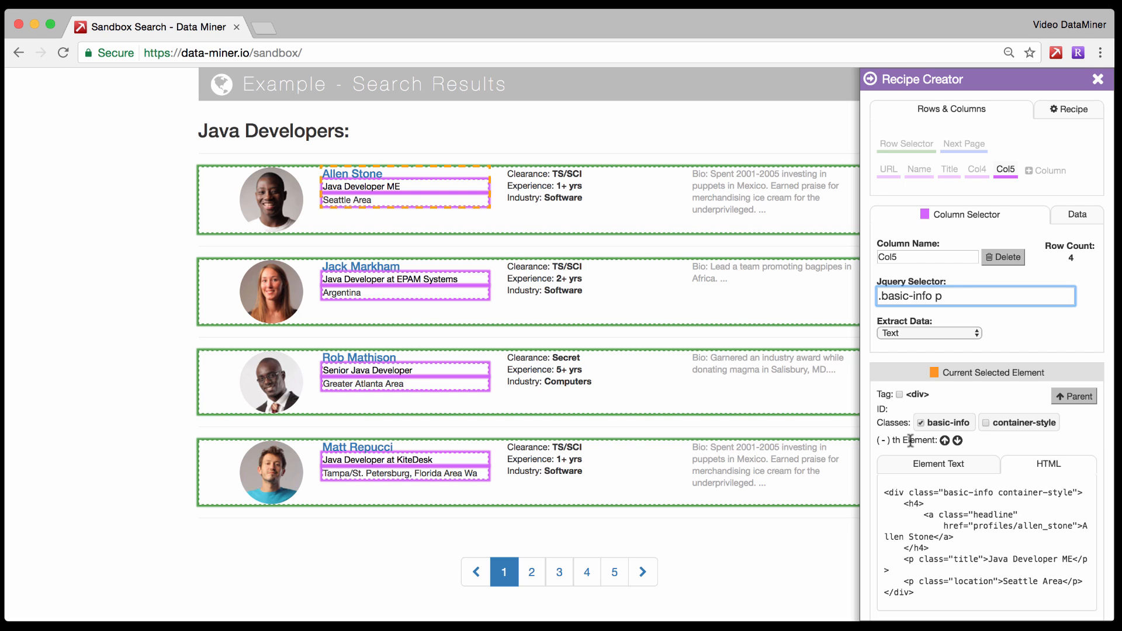
left_click(946, 442)
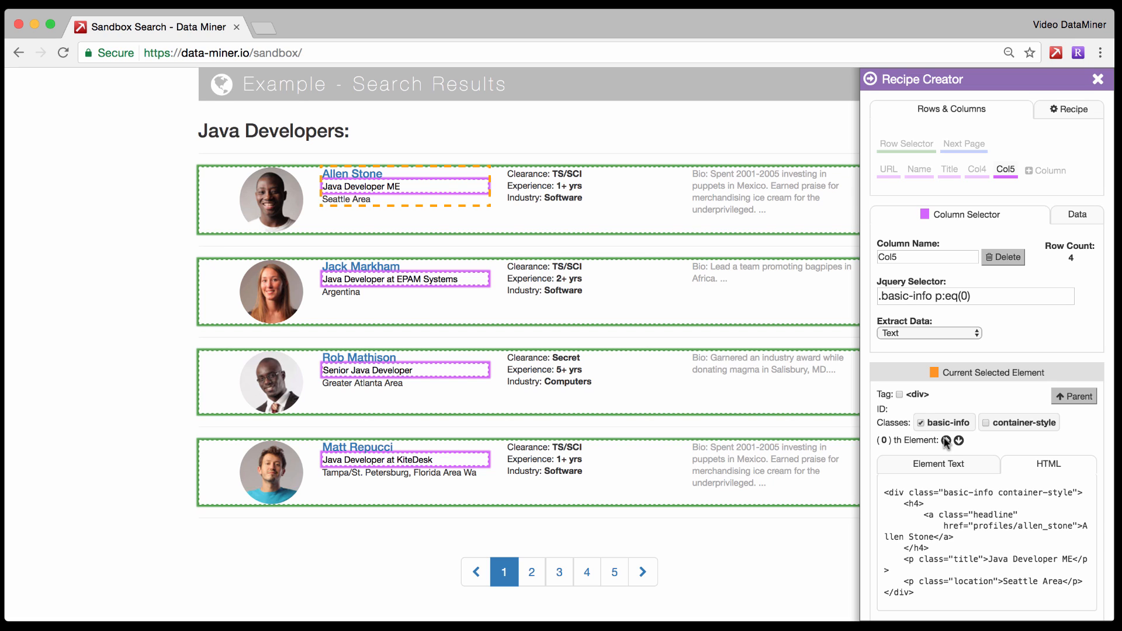
left_click(946, 441)
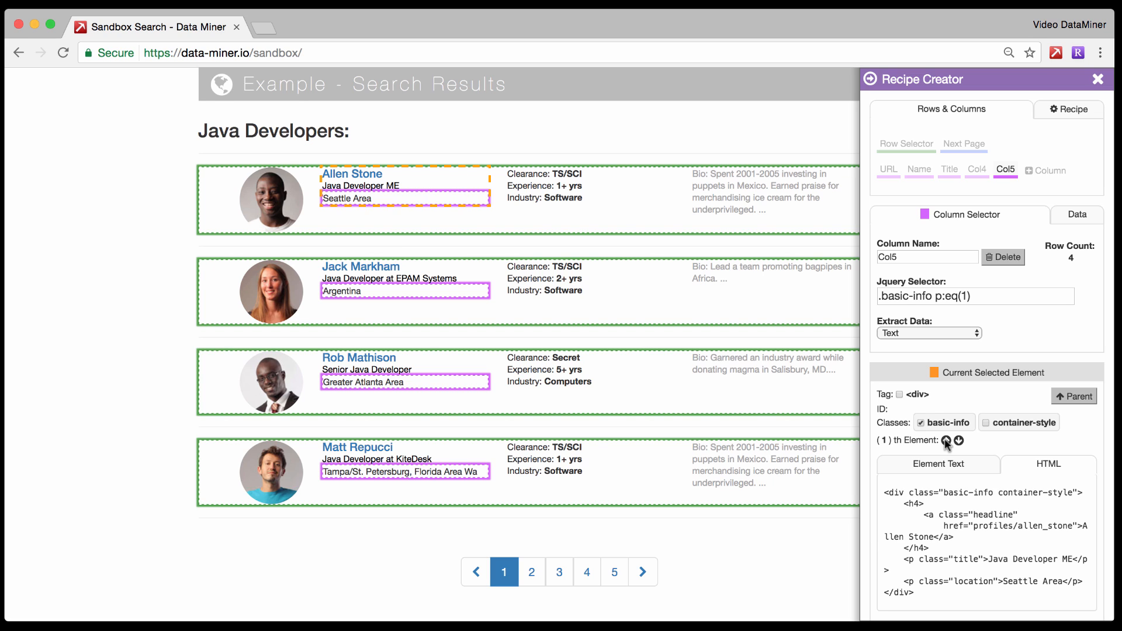
left_click(1073, 219)
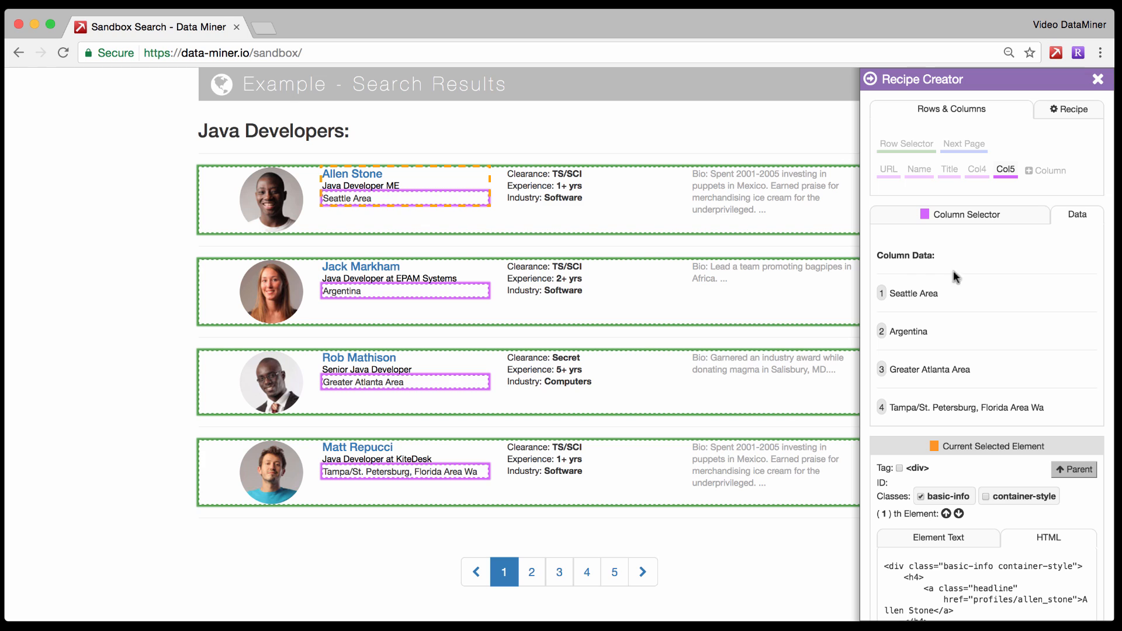
left_click(964, 220)
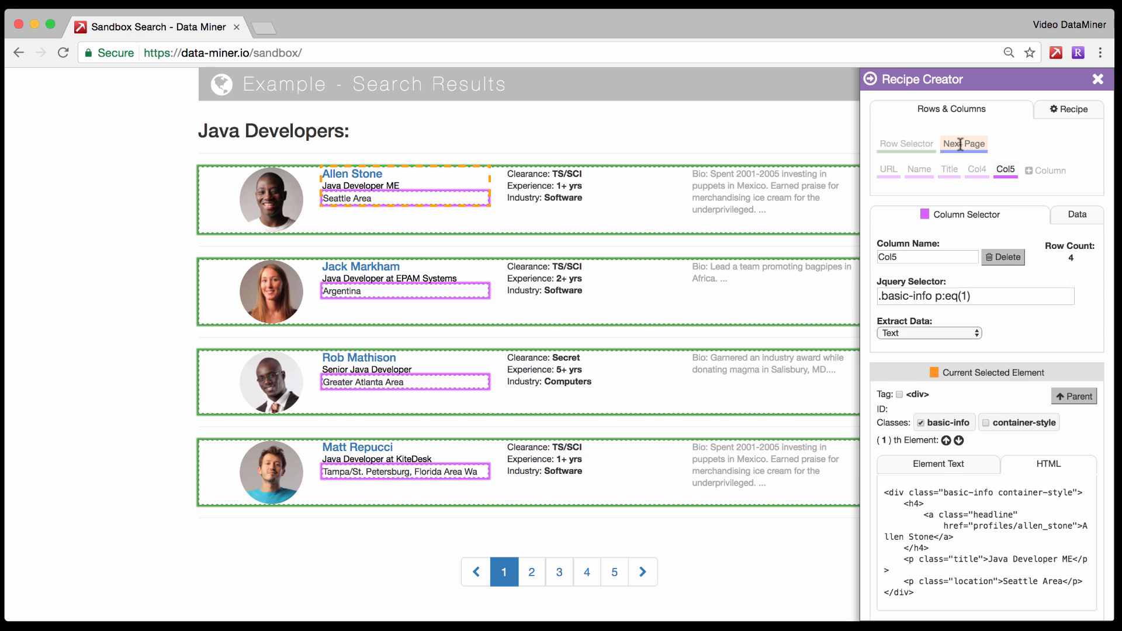
Set the recipe's Next Page selector to the next class of the pagination's forward arrow and view its data.
left_click(960, 145)
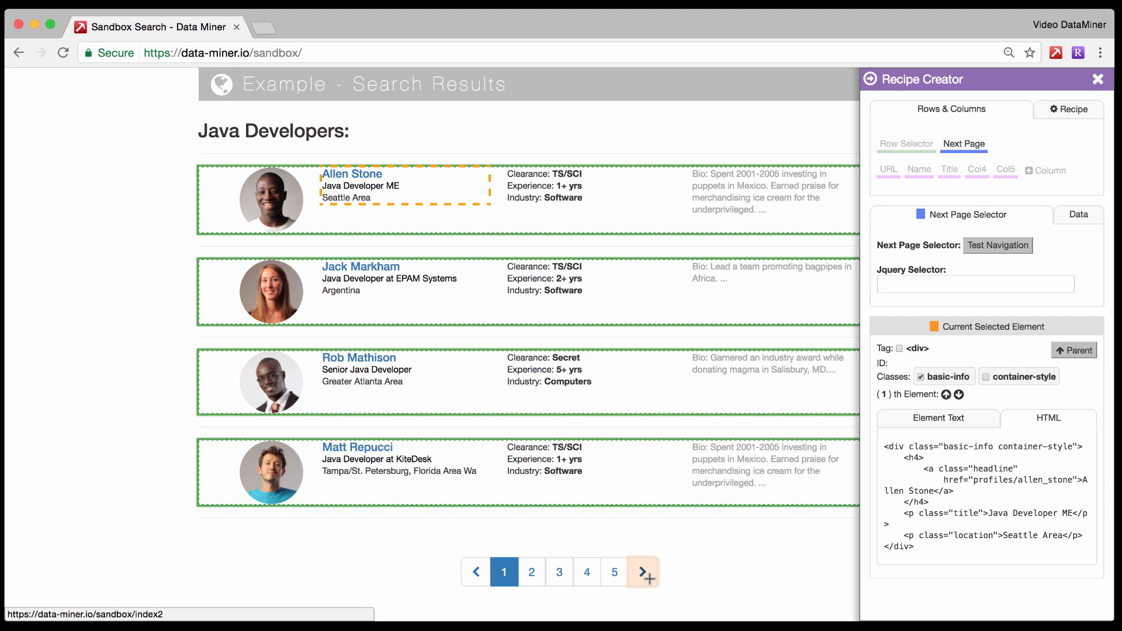
left_click(645, 574)
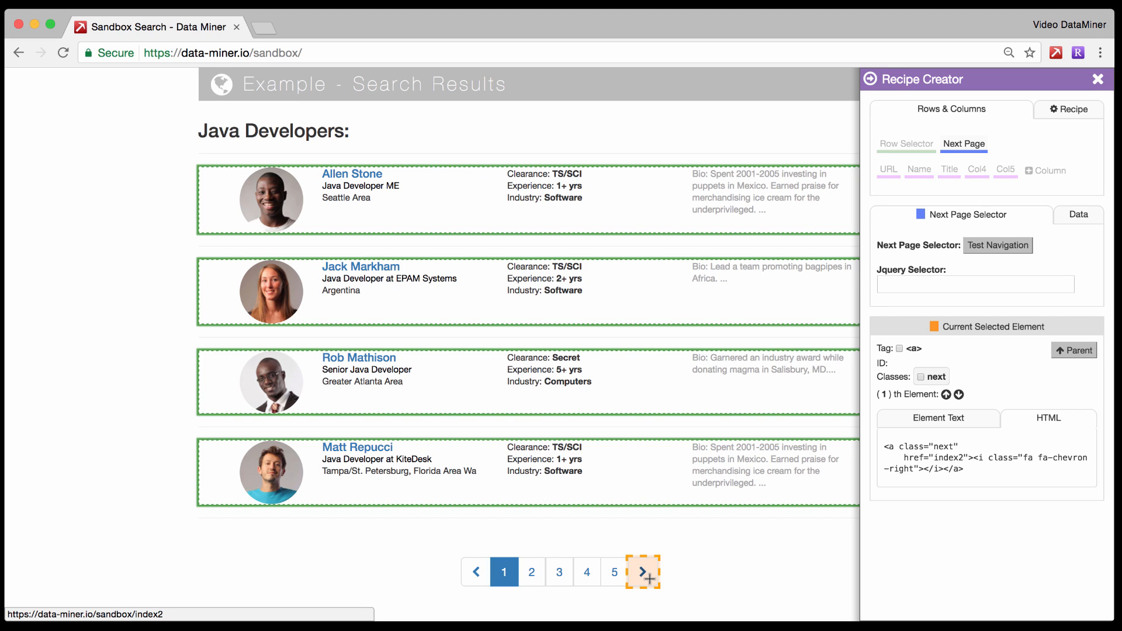
left_click(920, 377)
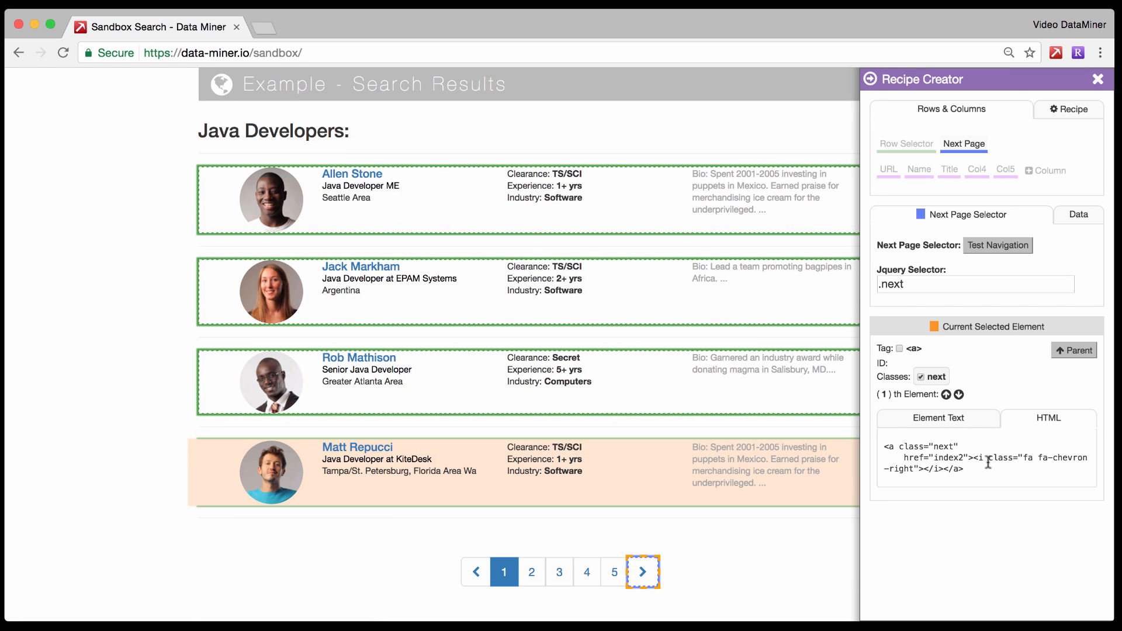
left_click(1090, 218)
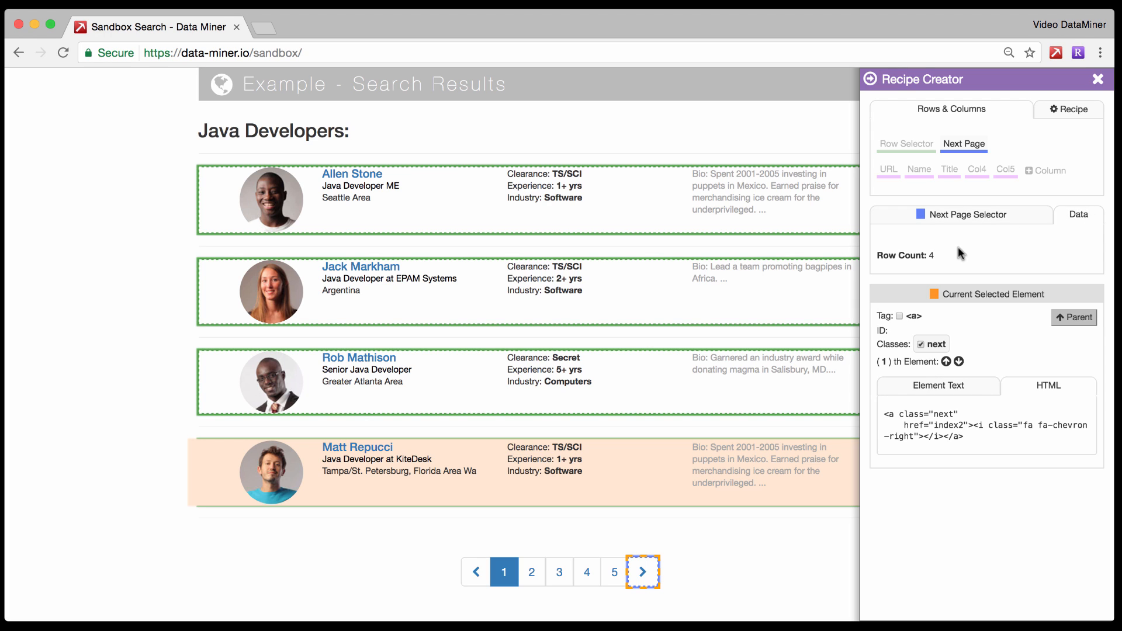
Test the navigation of the Next Page selector ".next" on the sandbox search results.
left_click(987, 213)
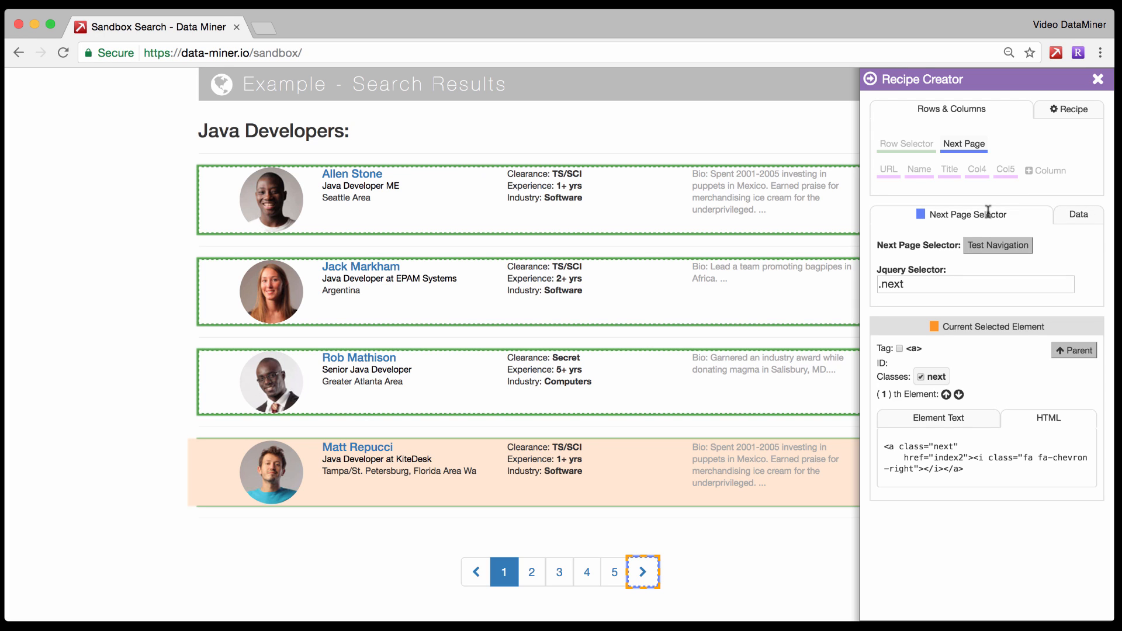
left_click(984, 251)
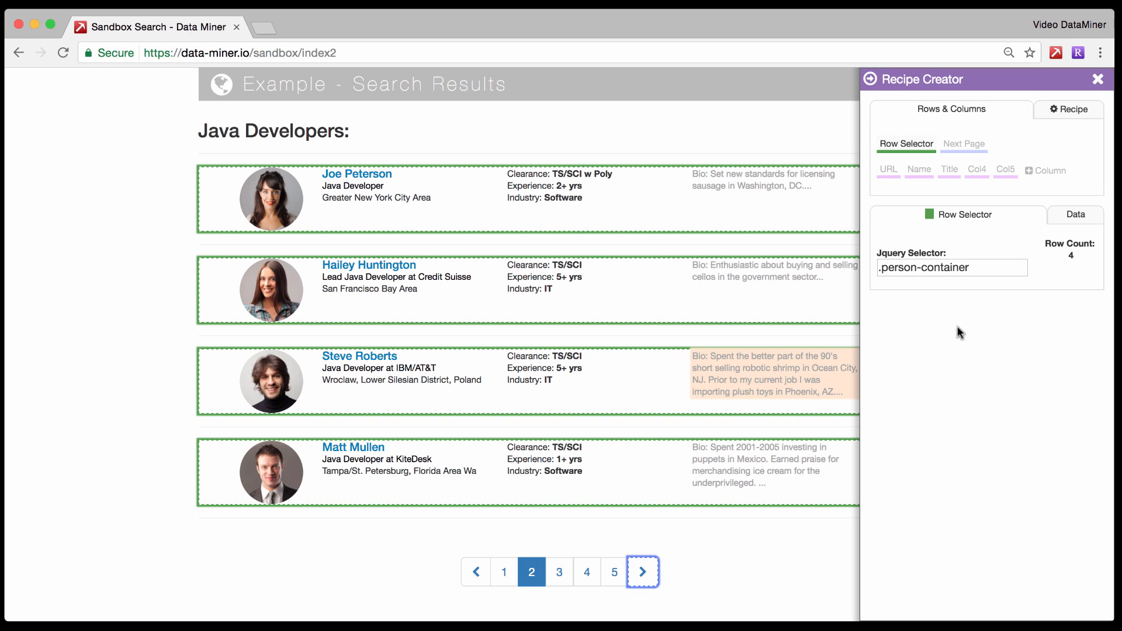
Name the recipe "Sandbox Demo", save it and close the Recipe Creator.
left_click(1060, 111)
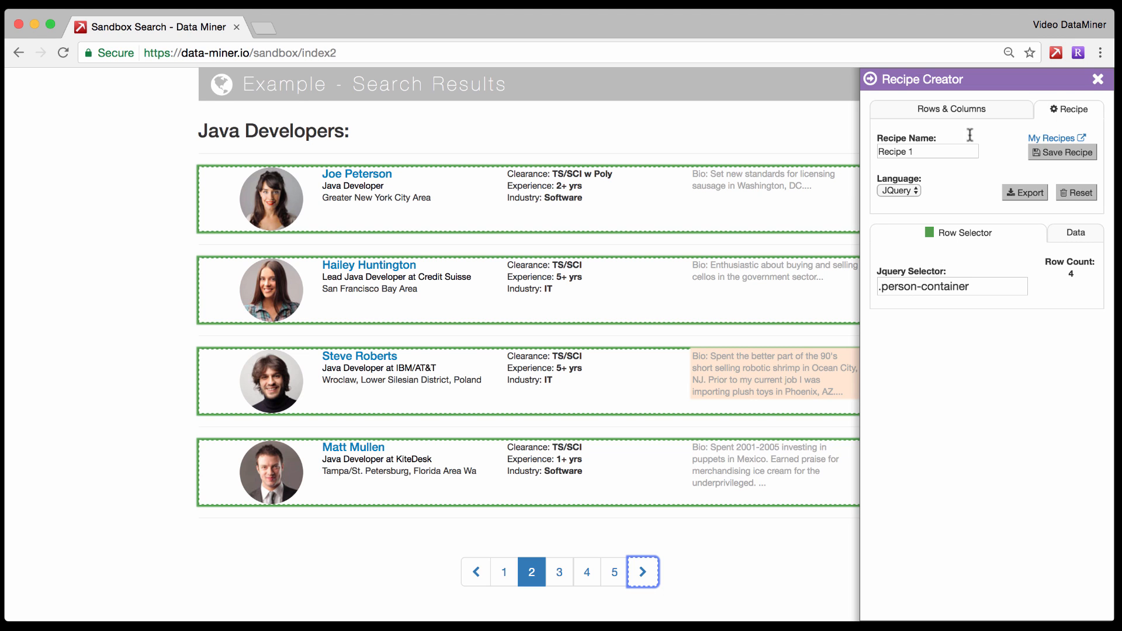
double_click(910, 152)
key("super+a")
type("Sandbox")
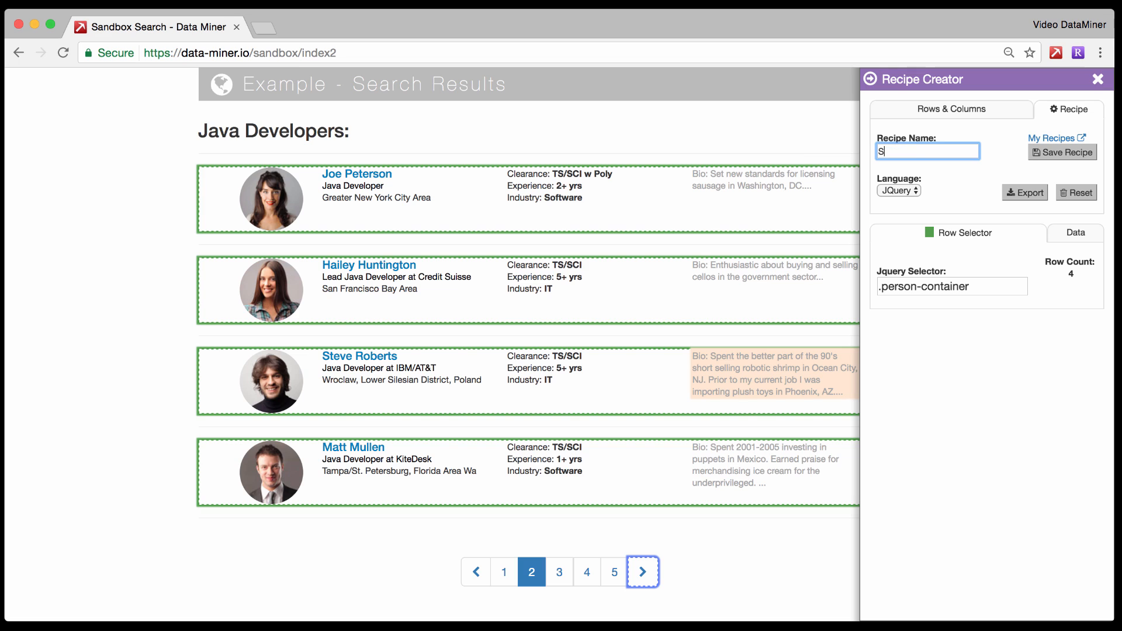
type(" Demo")
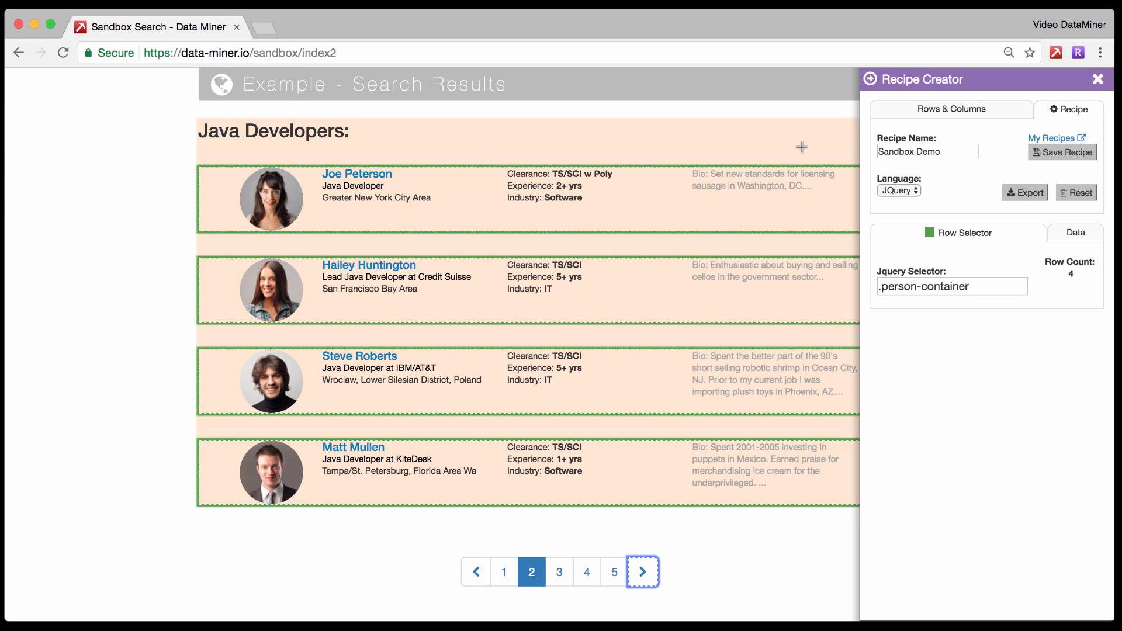
left_click(1048, 154)
left_click(1097, 82)
Run the saved "Sandbox Demo" recipe on the current results page and move its window fully into view.
left_click(1056, 52)
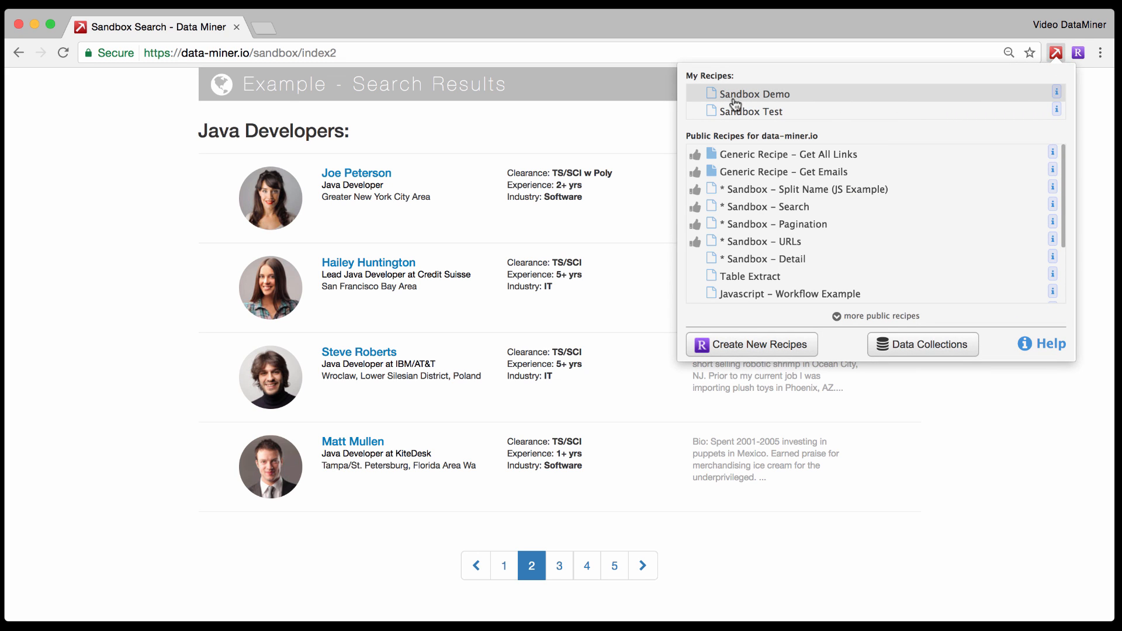
left_click(749, 96)
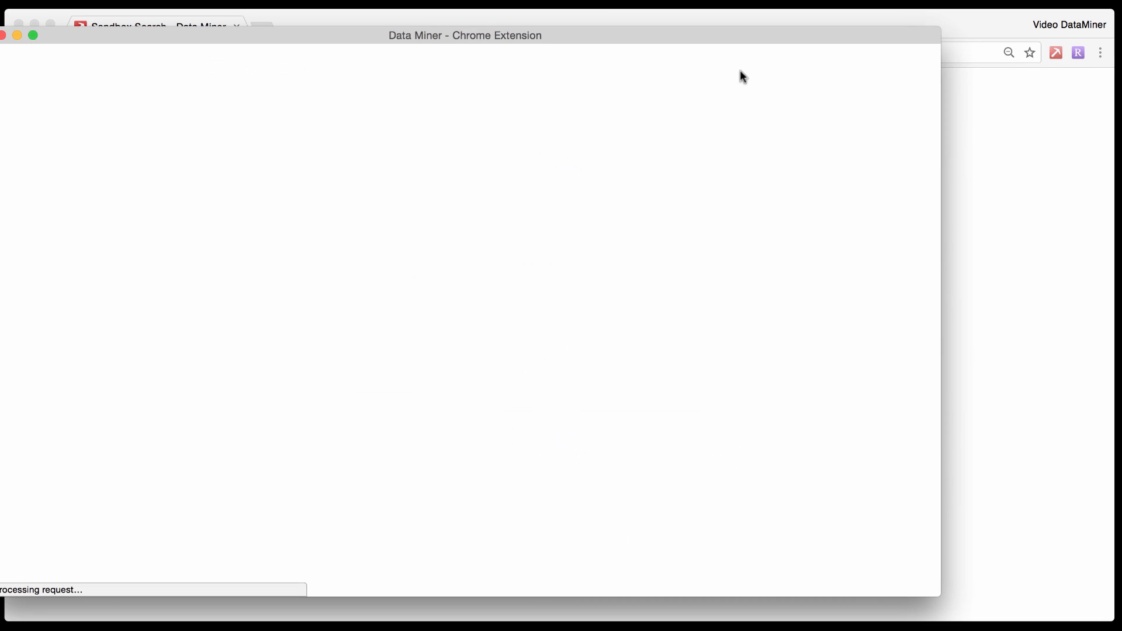
left_click_drag(724, 36, 787, 37)
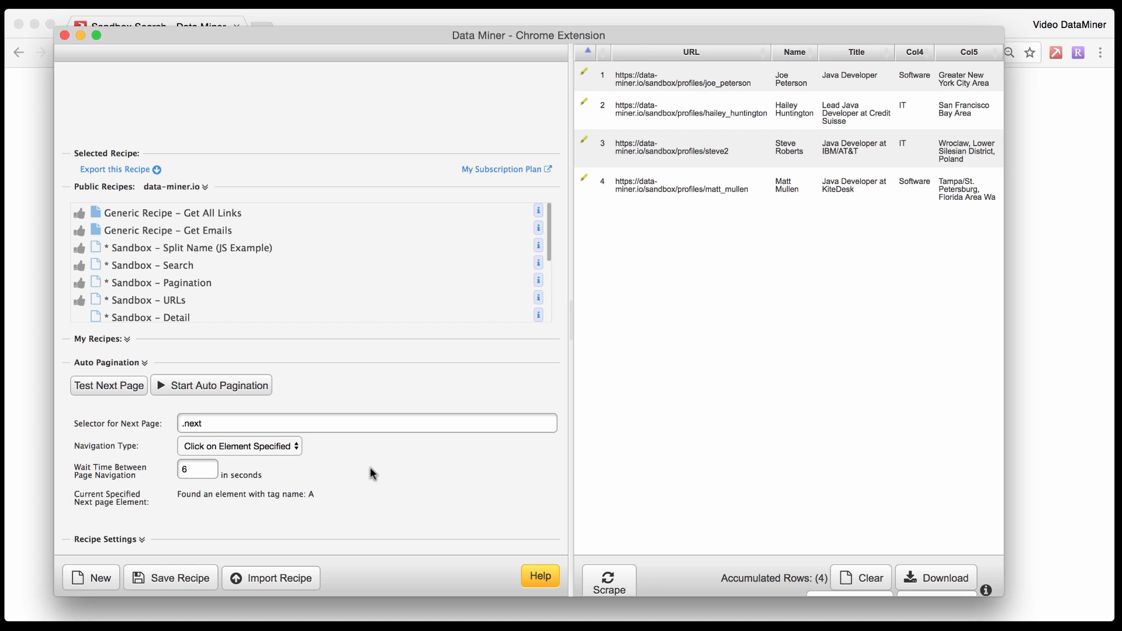
Scrape further result pages with auto pagination, widen the Data Miner window, and stop the pagination.
left_click(241, 385)
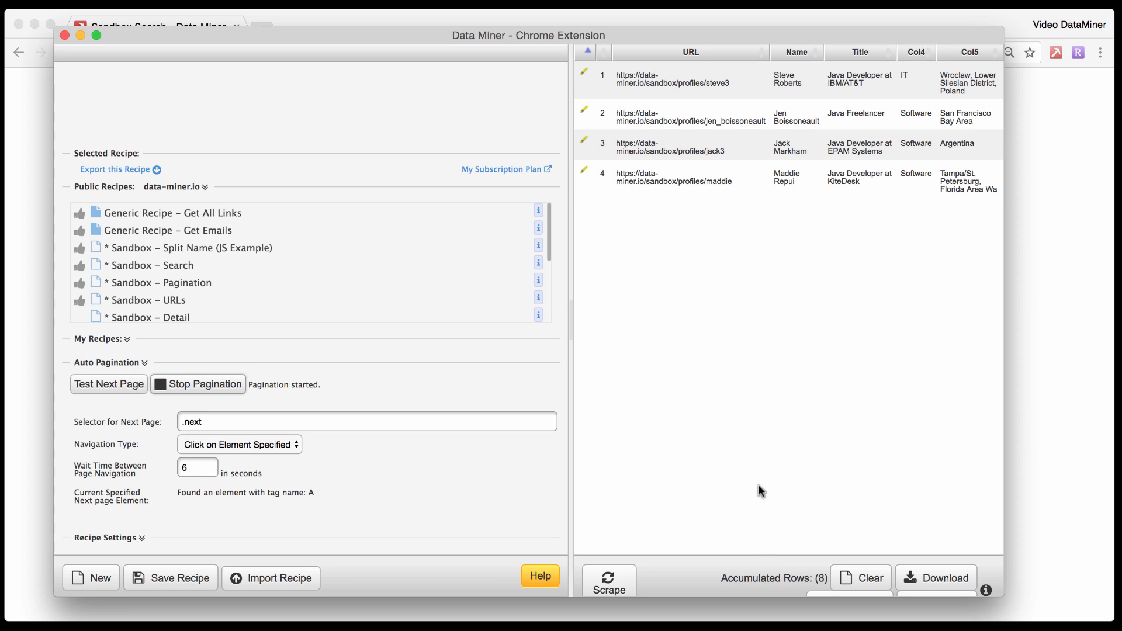
left_click_drag(1004, 377, 1057, 377)
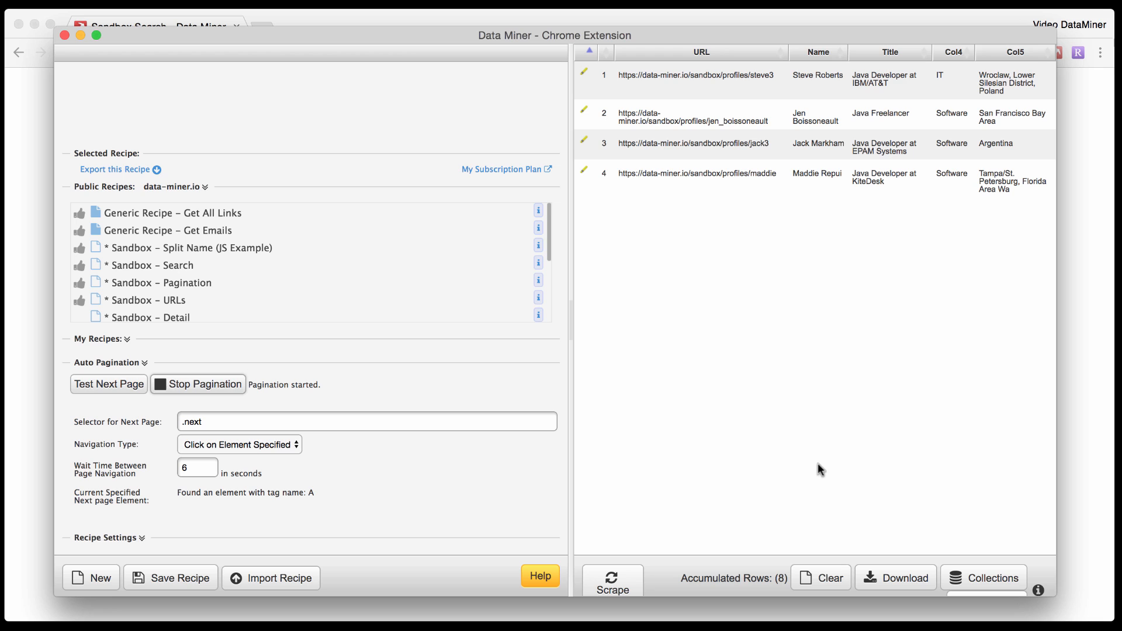
left_click(209, 384)
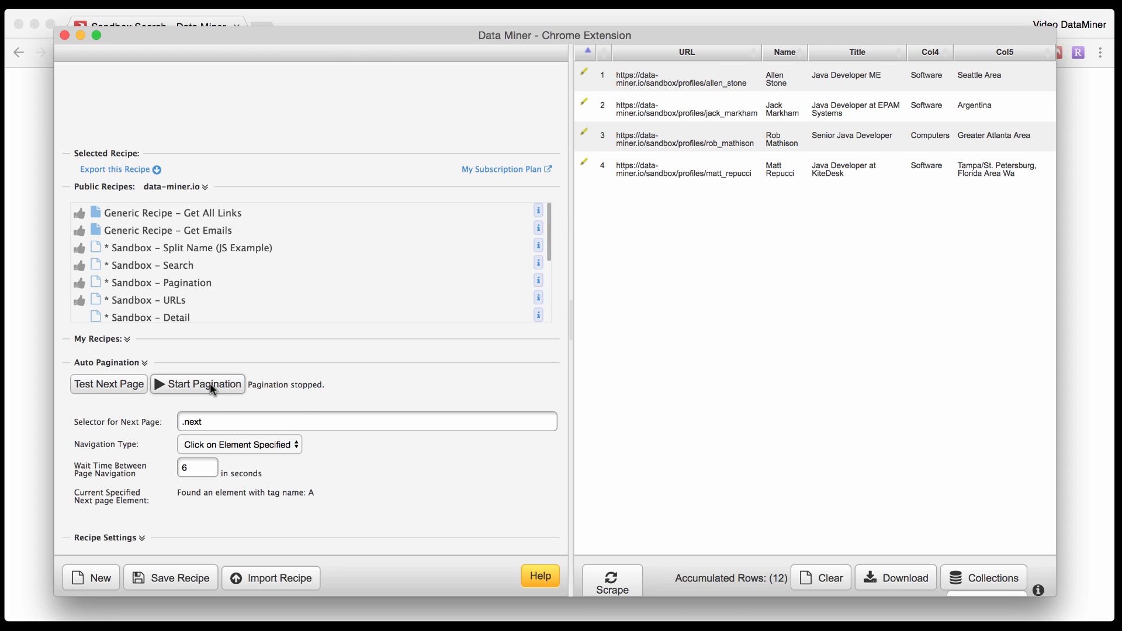
Download the accumulated rows as DataMiner.csv to the Downloads folder, allowing download management, and open the file in Excel.
left_click(886, 583)
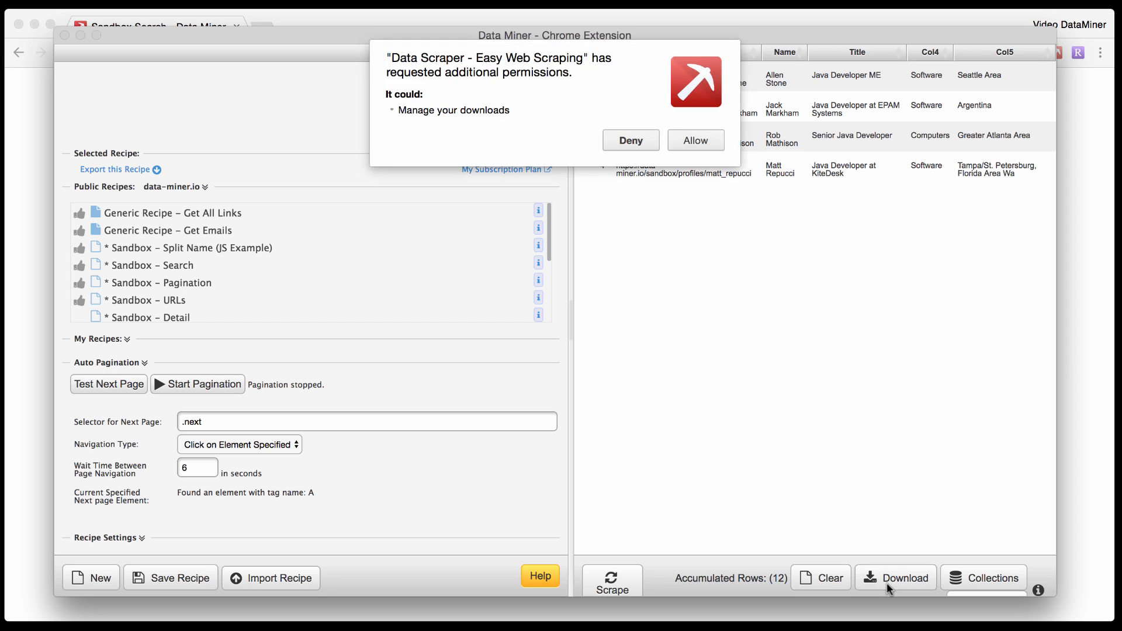
left_click(695, 142)
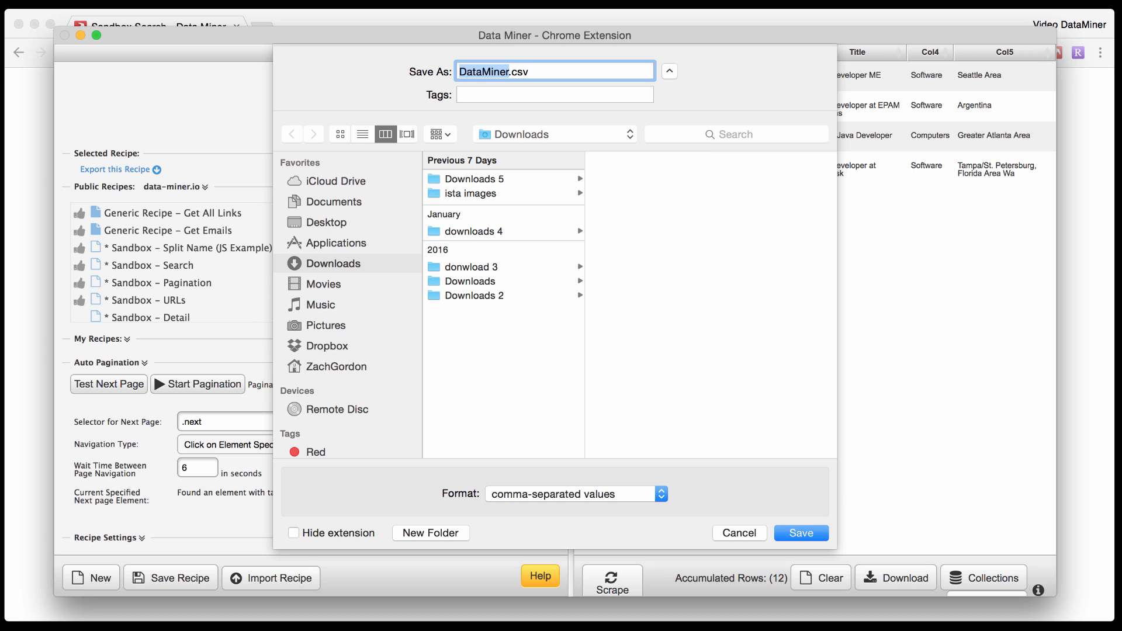
key("Return")
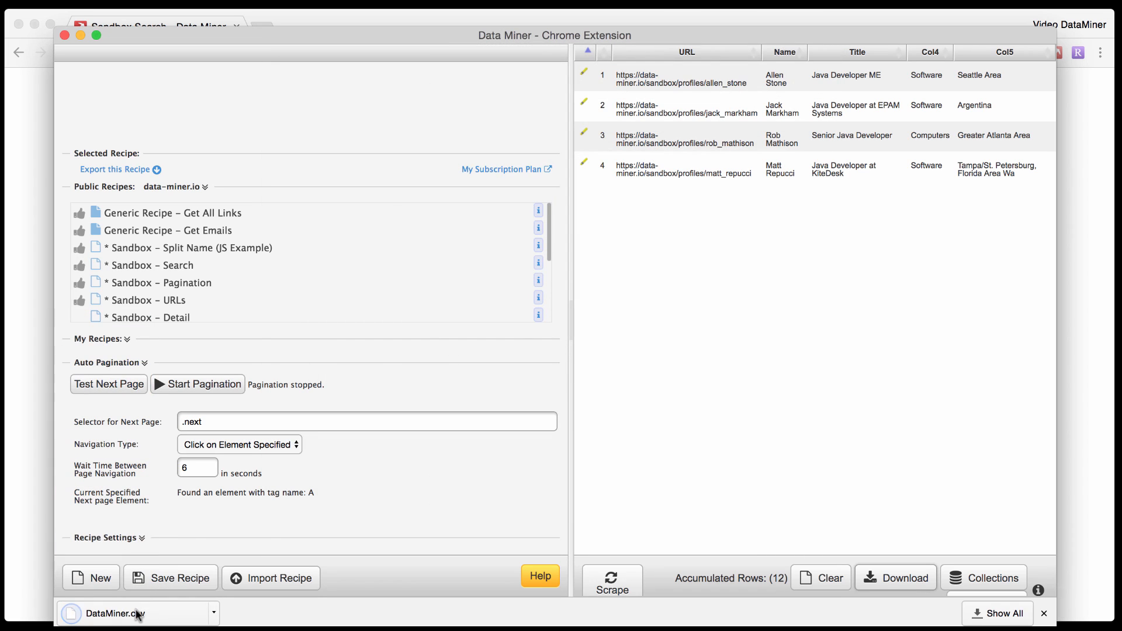
left_click(140, 611)
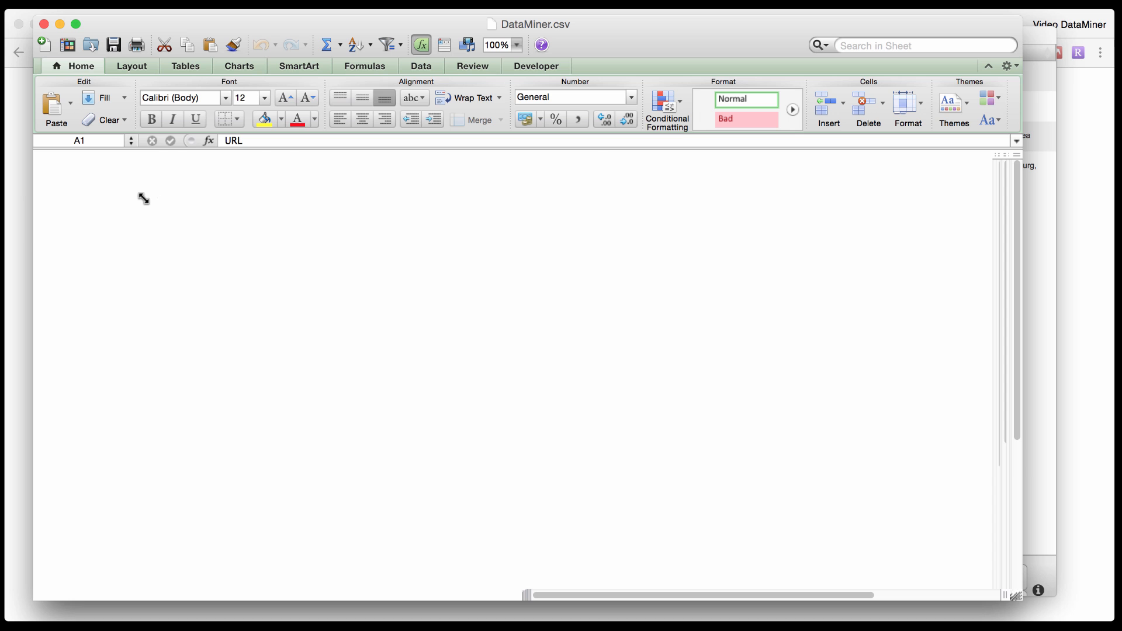
AutoFit the width of all columns in the DataMiner.csv sheet and clear the whole-sheet selection.
left_click(47, 155)
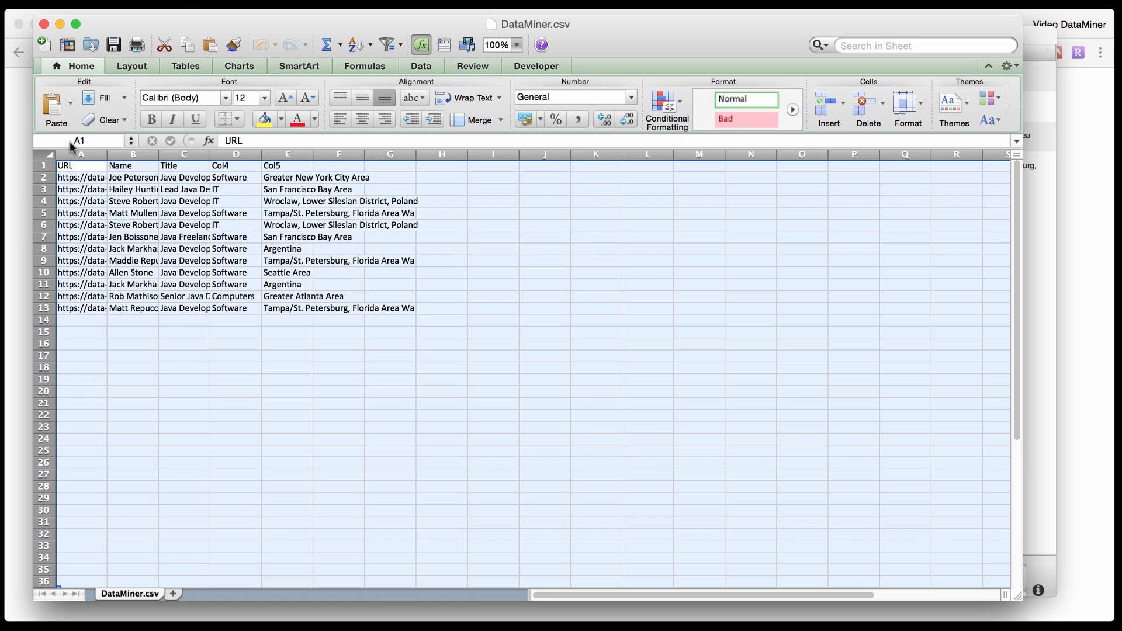
left_click(241, 1)
mouse_move(265, 28)
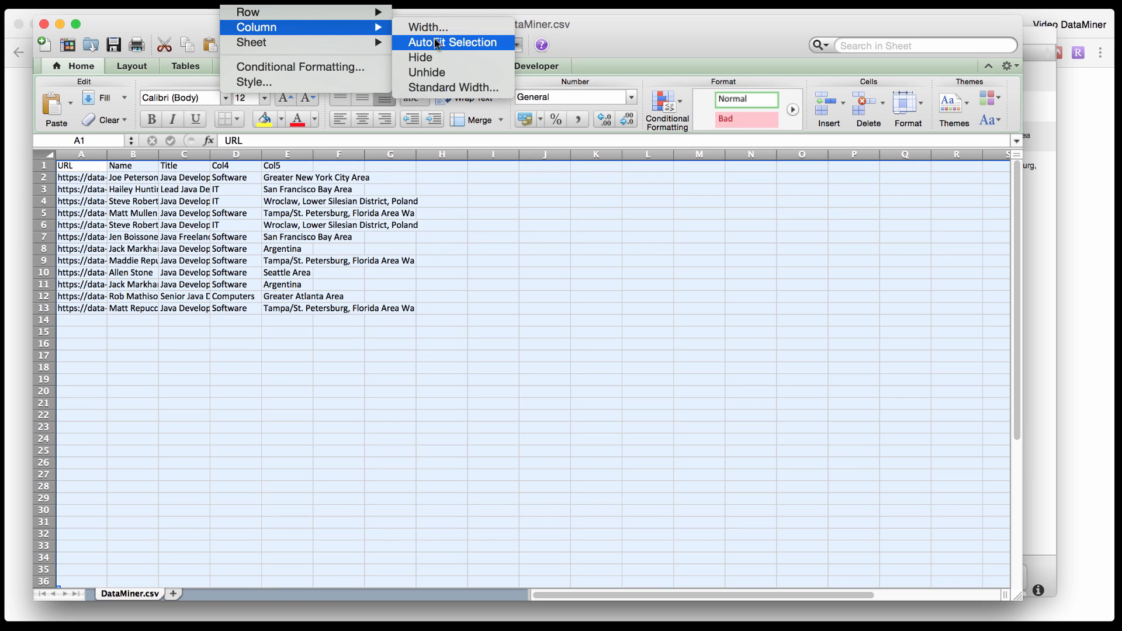
left_click(437, 42)
left_click(339, 340)
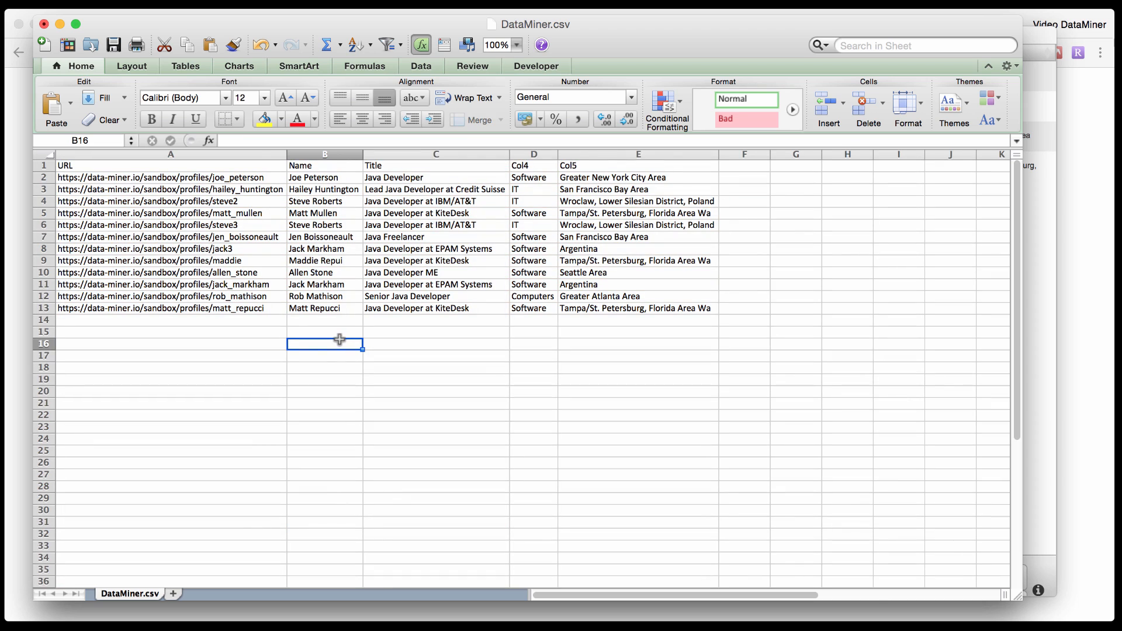